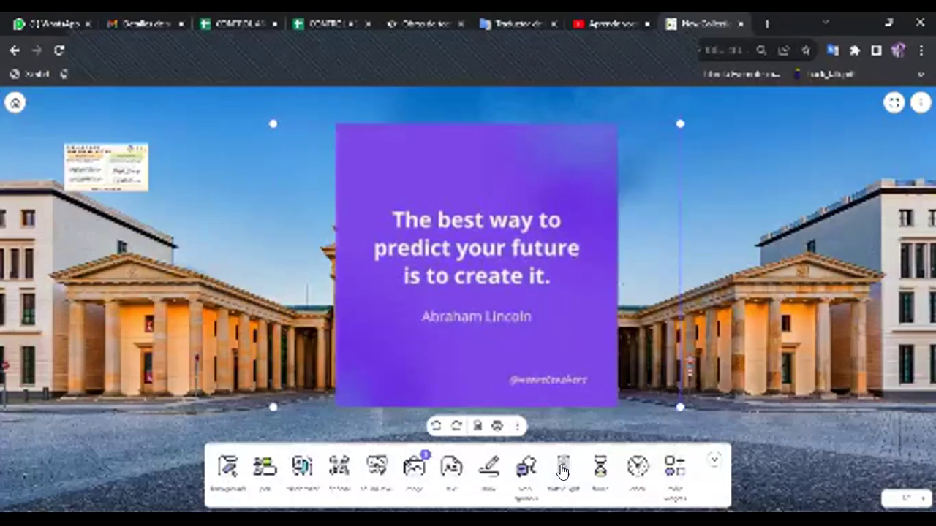
- Switch to the CONTROL ASISTENCIA Y NOTAS FI 14 CAMPAÑA 07_2023 spreadsheet in Google Sheets and show the P2-01-9-10-PM-07-23-14 class sheet
click(318, 22)
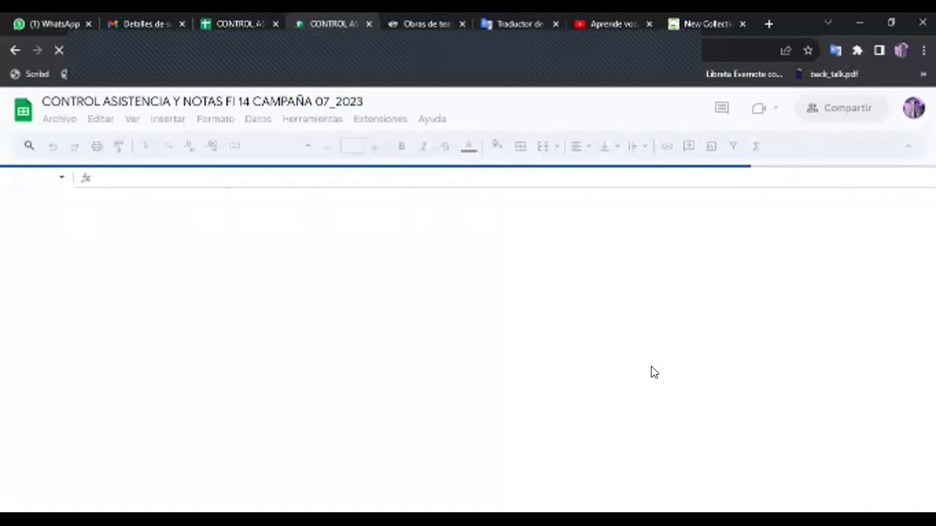
click(229, 19)
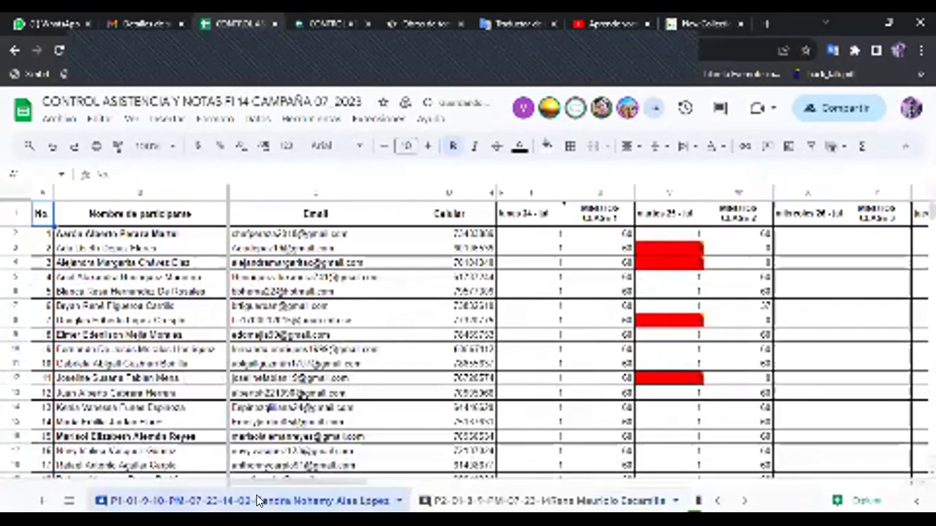
click(277, 503)
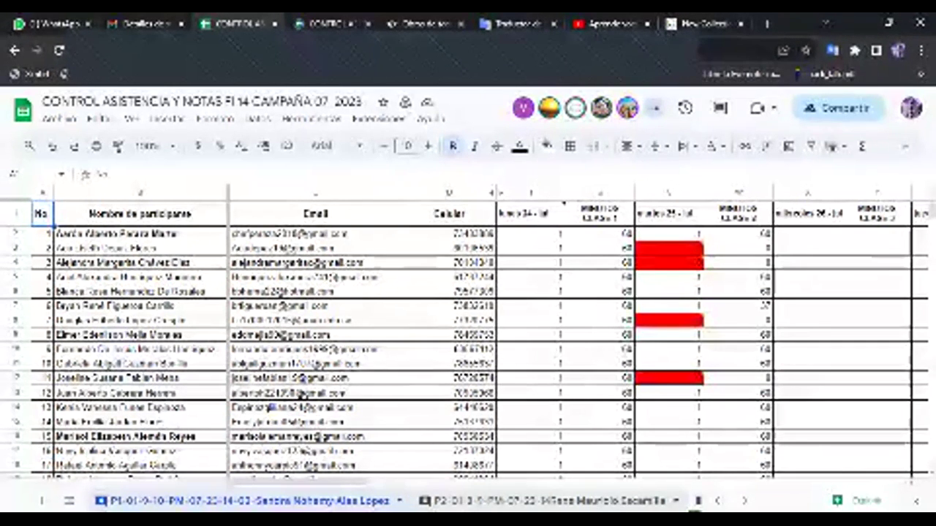
click(672, 502)
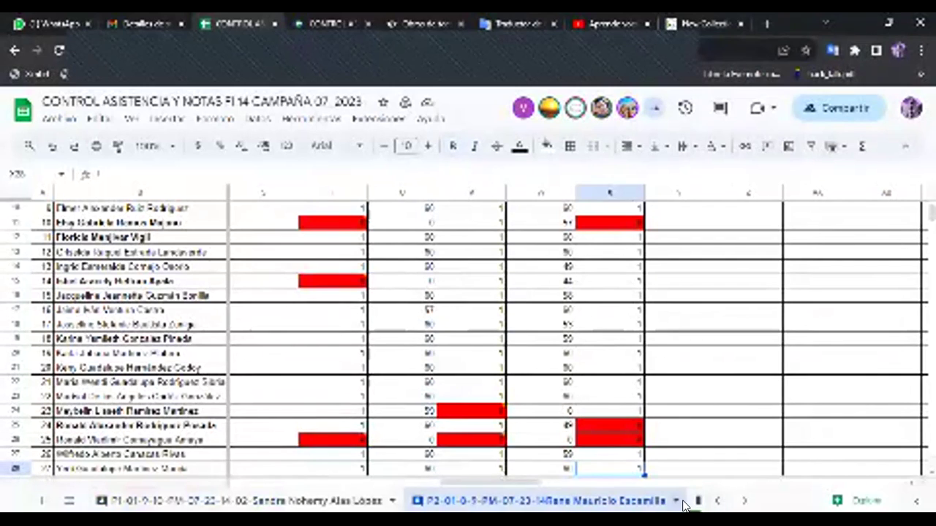
click(676, 502)
click(675, 501)
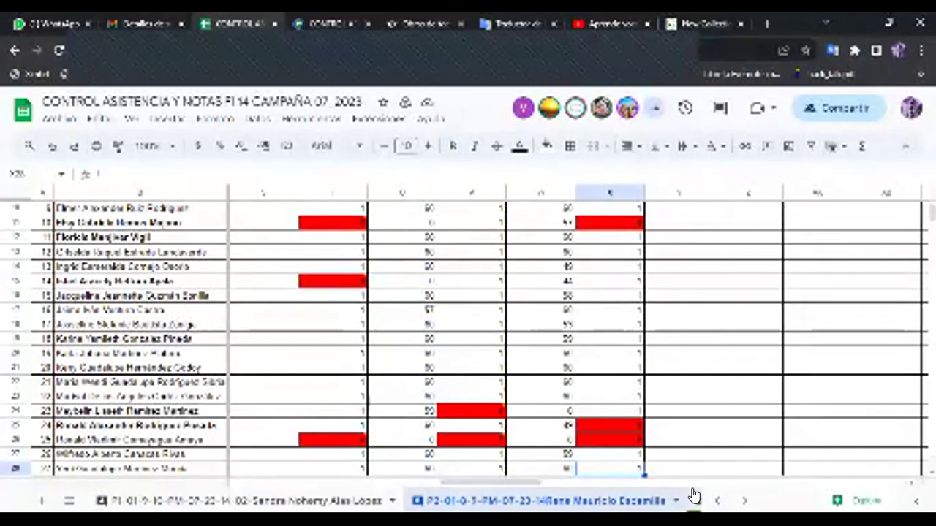
click(746, 501)
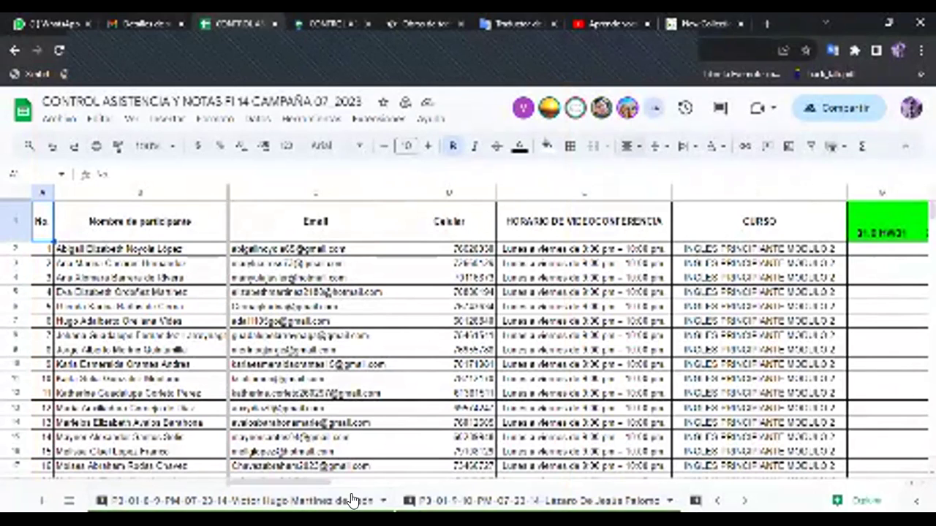
click(716, 501)
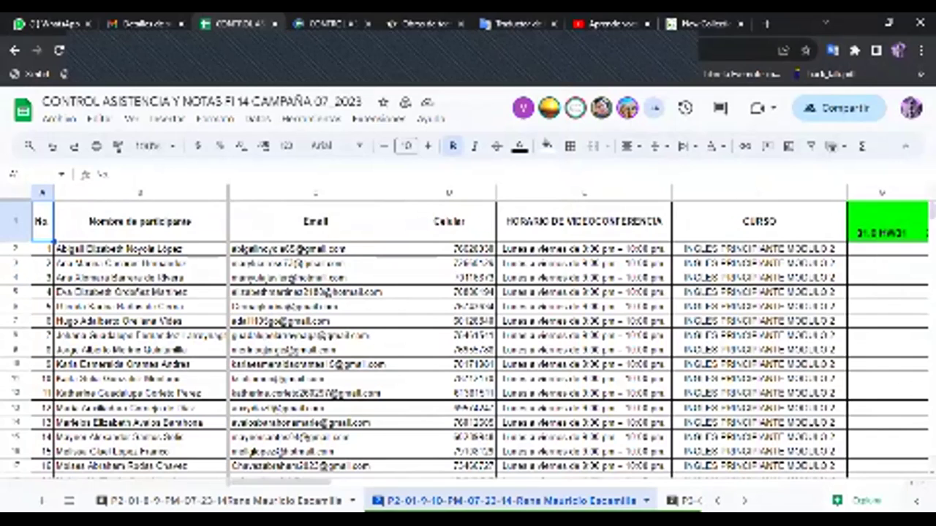
double_click(499, 503)
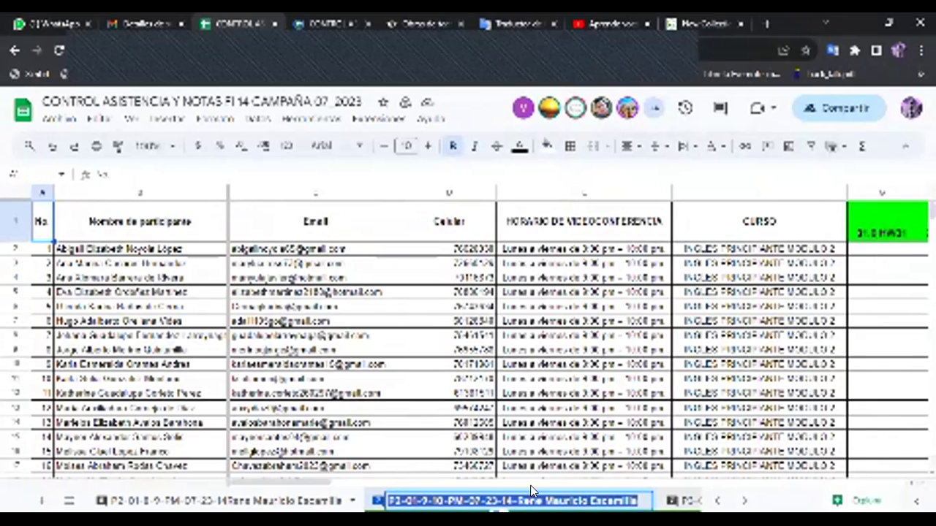
- Record attendance as 1 for the first four participants in the miércoles 26 - jul column, cells X2 to X5
drag(314, 483, 539, 482)
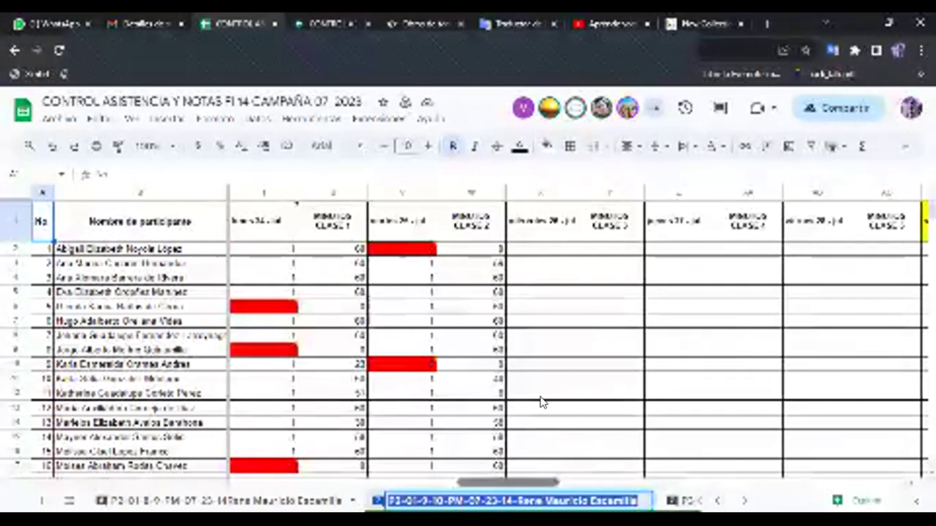
click(555, 248)
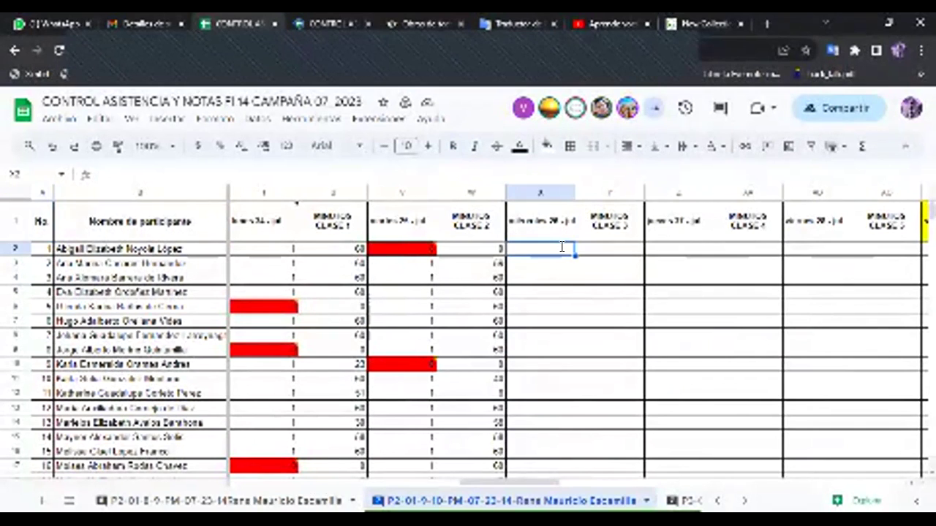
text(1)
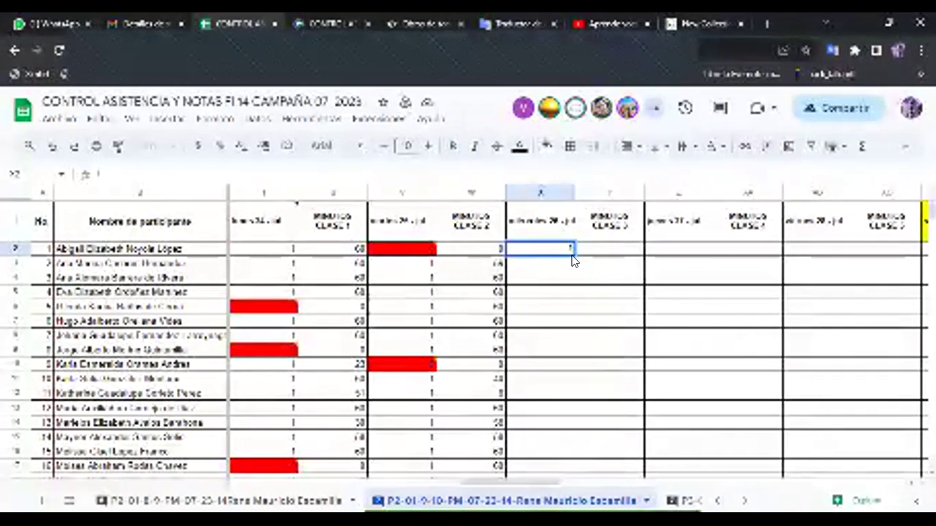
click(563, 263)
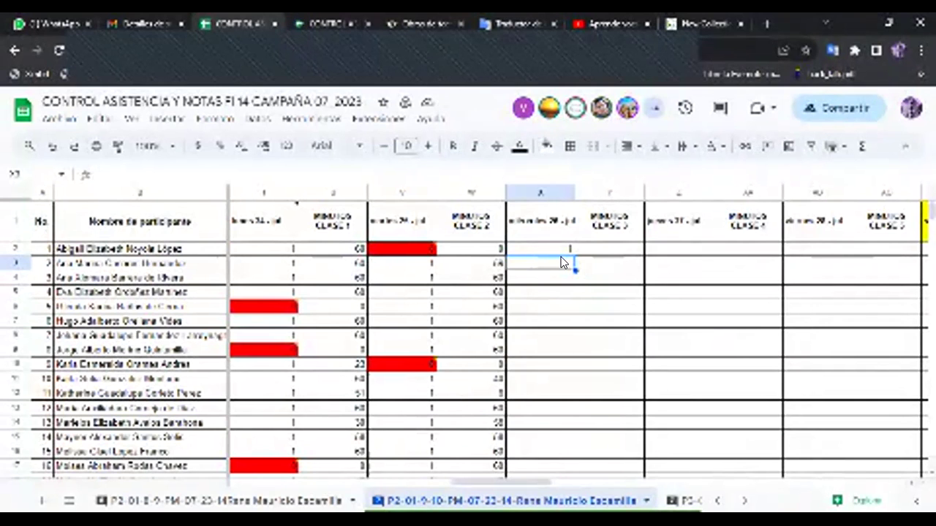
text(1)
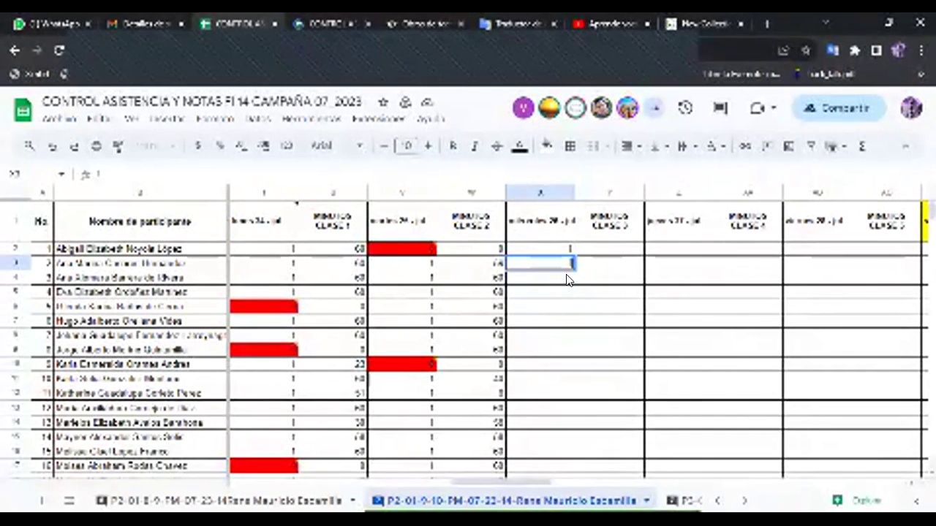
key(Return)
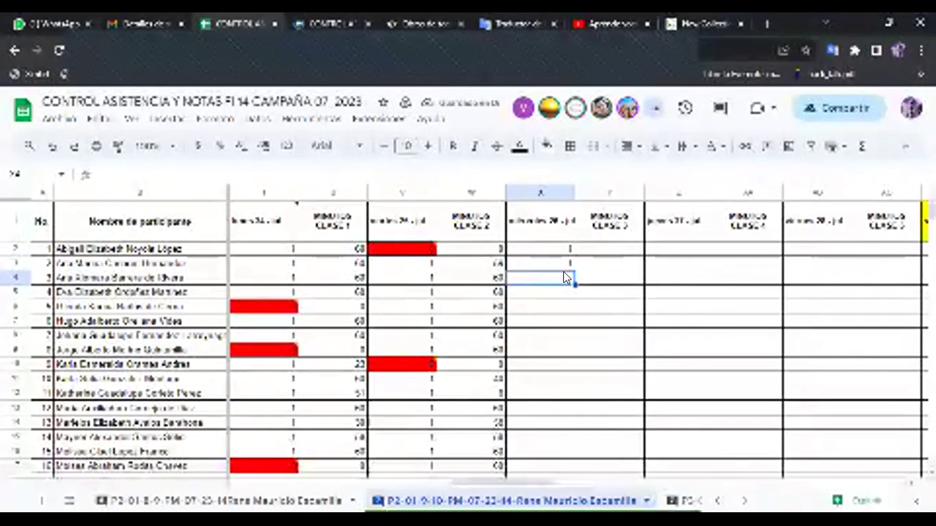
text(1)
key(Return)
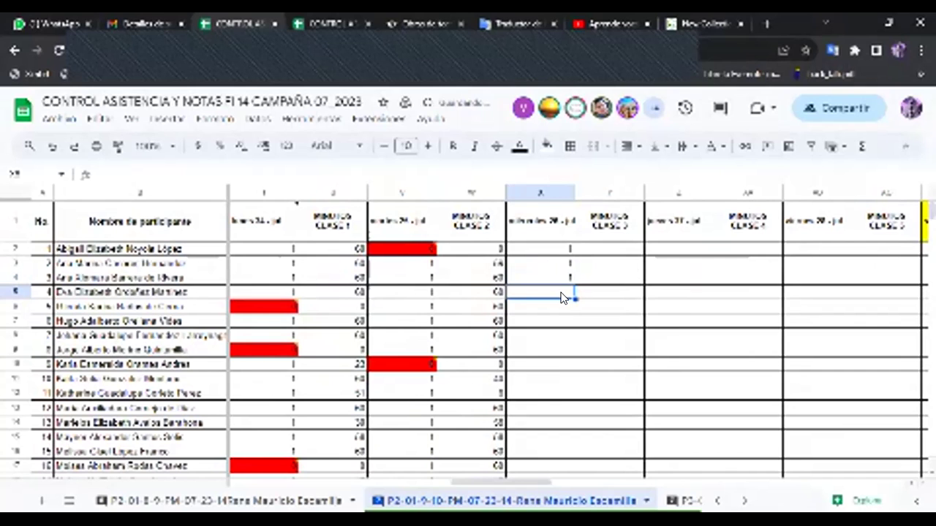
double_click(571, 293)
key(Return)
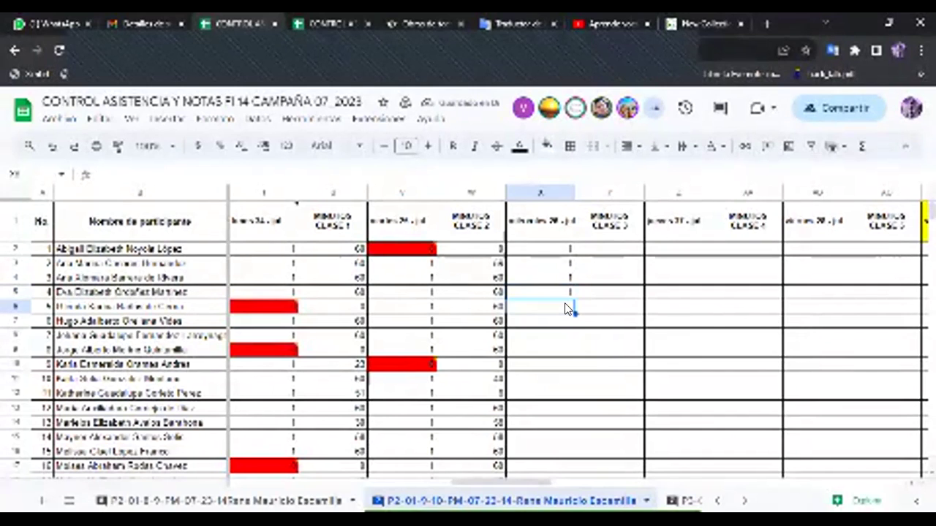
- Enter 1 as the miércoles 26 - jul attendance of participants 5 to 9, cells X6 to X10
text(1)
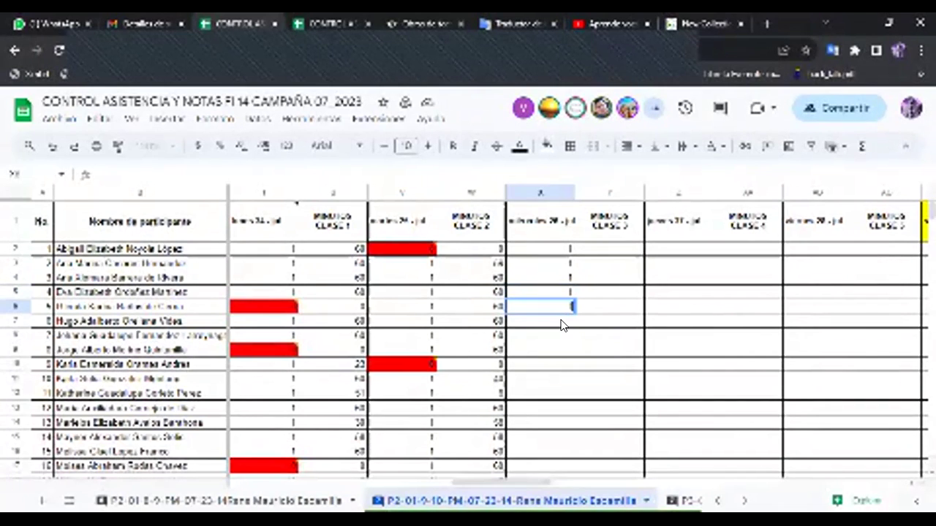
key(Return)
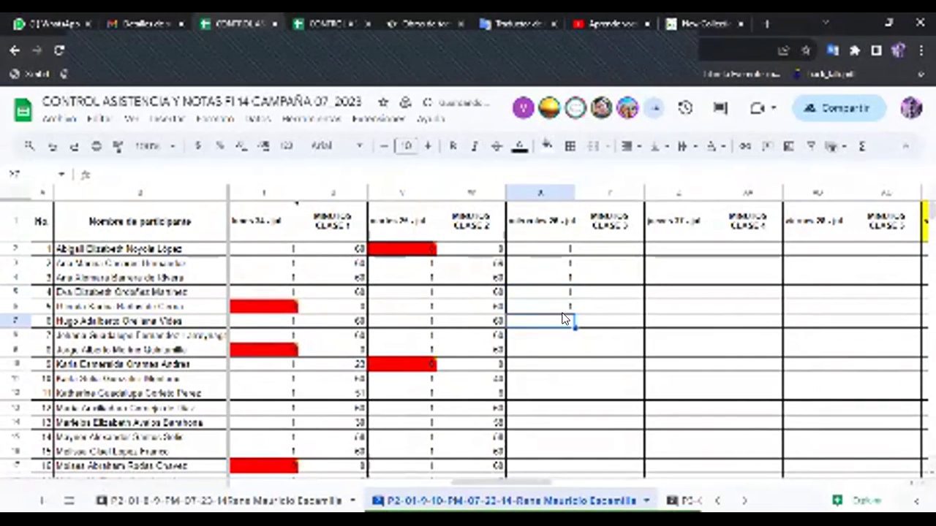
text(1)
key(Return)
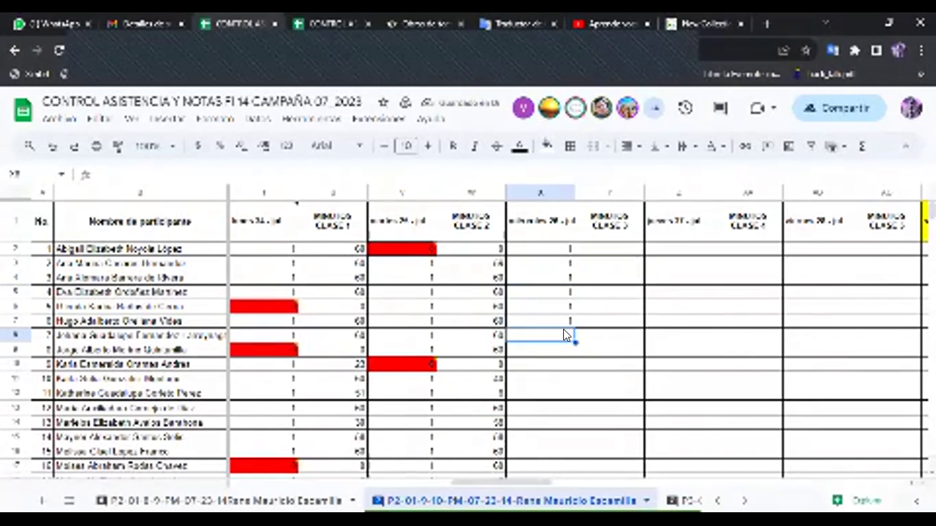
text(1)
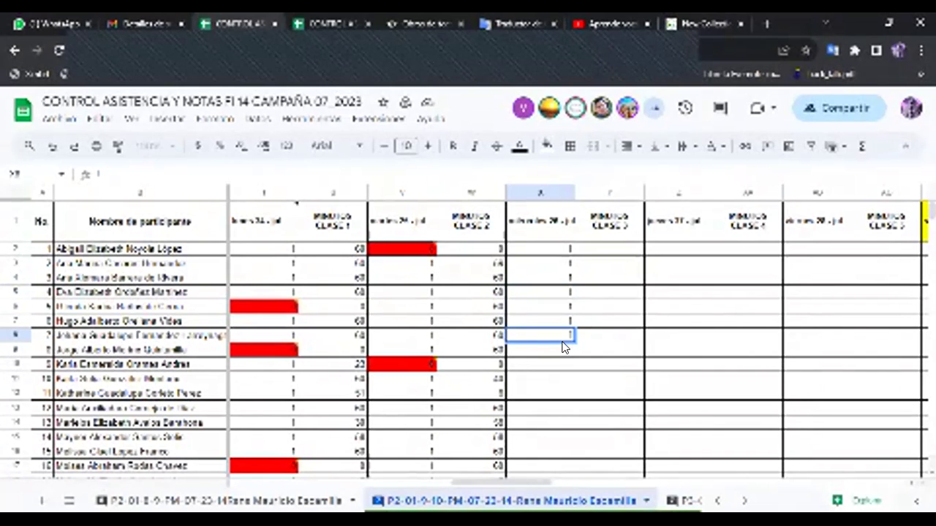
key(Return)
text(1)
key(Return)
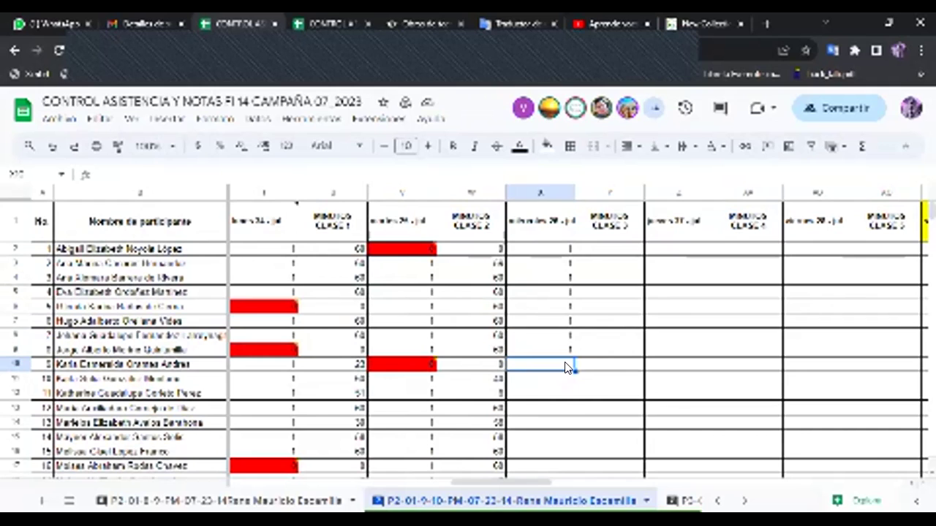
text(1)
key(Return)
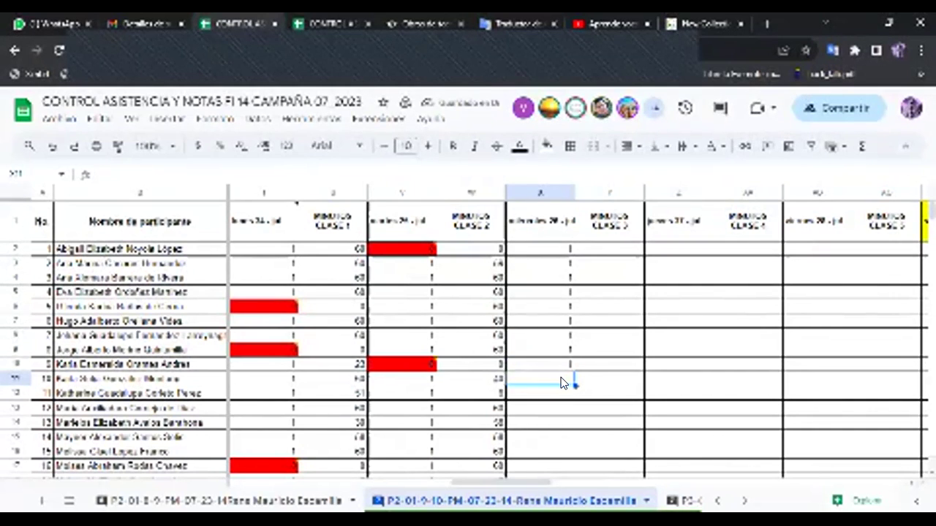
- Mark participants 10 to 12 as present with 1 in cells X11 to X13 of the miércoles 26 - jul column
click(569, 379)
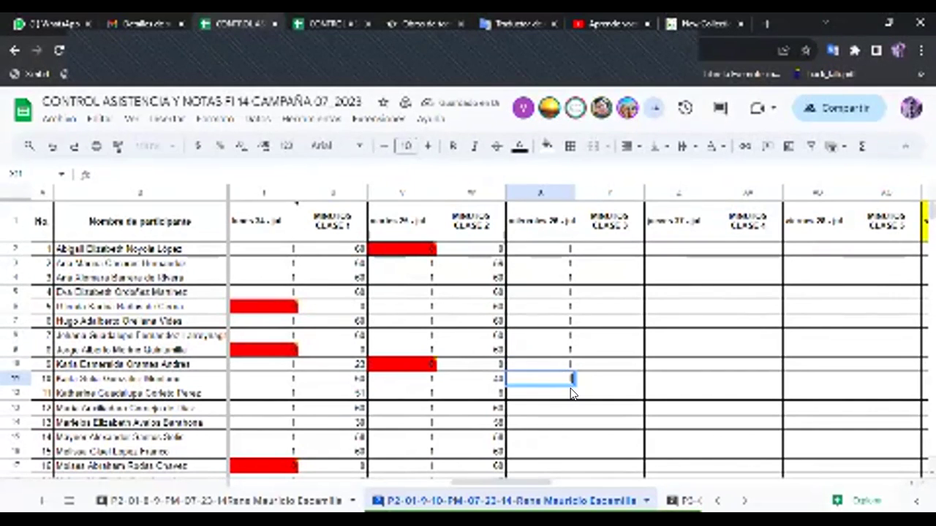
click(571, 393)
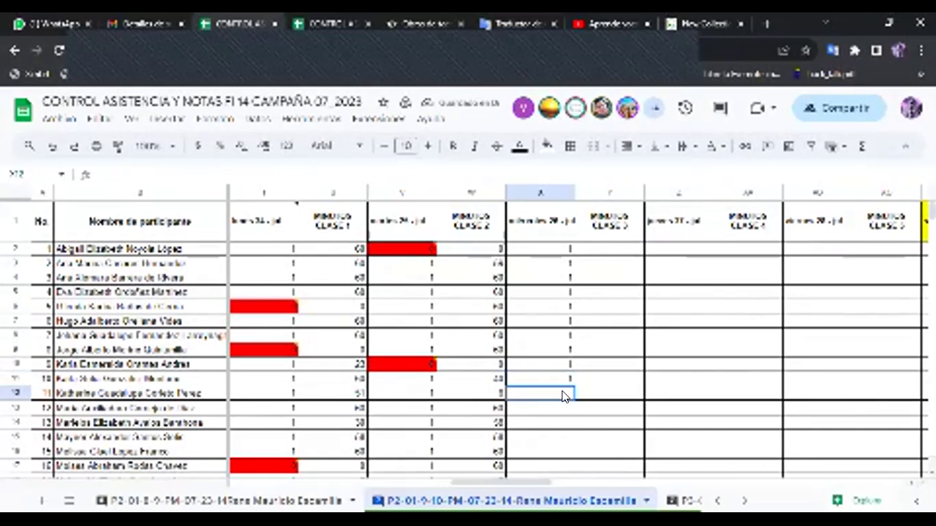
text(1)
click(563, 413)
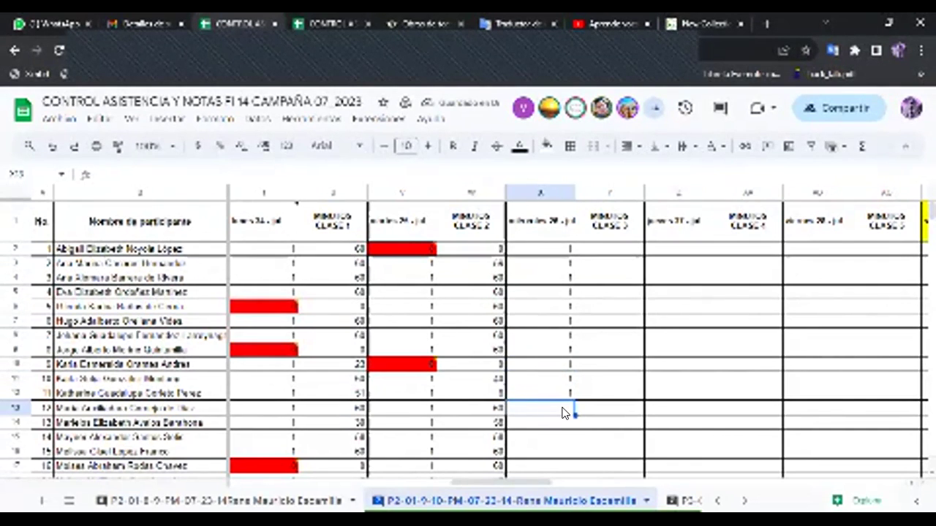
text(1)
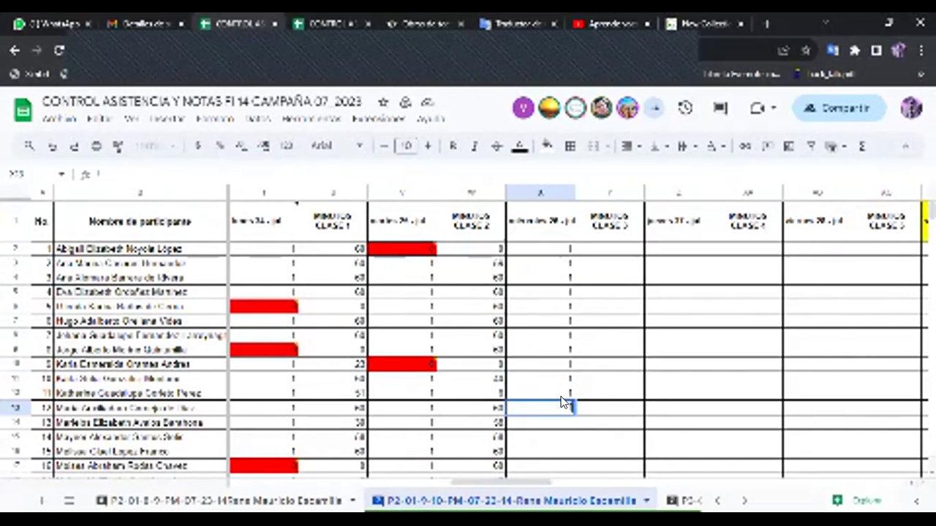
scroll(589, 383, down, 1)
scroll(584, 374, down, 1)
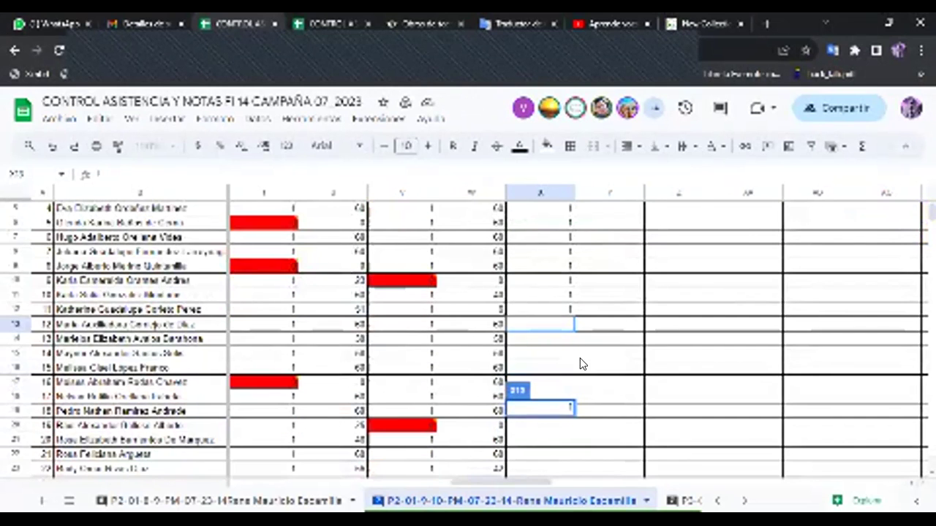
scroll(585, 399, up, 2)
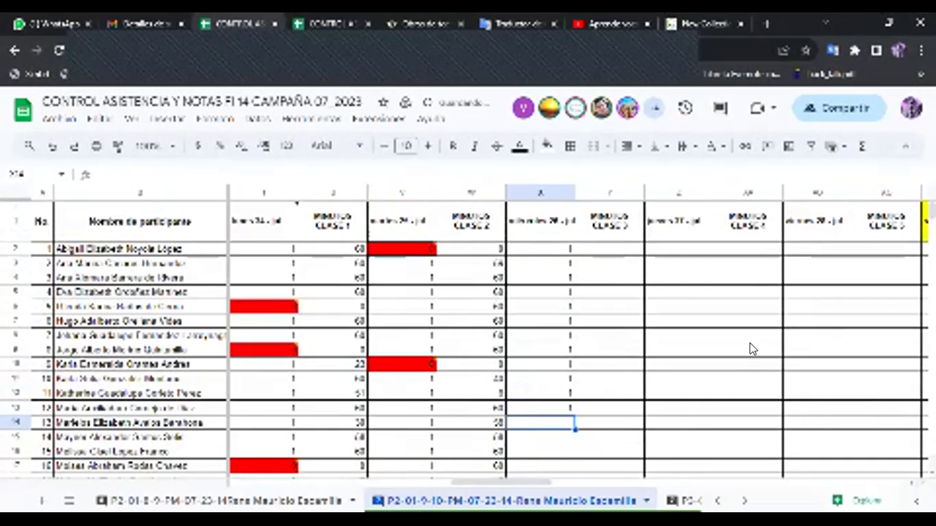
- Record participant 13 as absent on miércoles 26 - jul by entering 0 in cell X14
scroll(750, 349, down, 3)
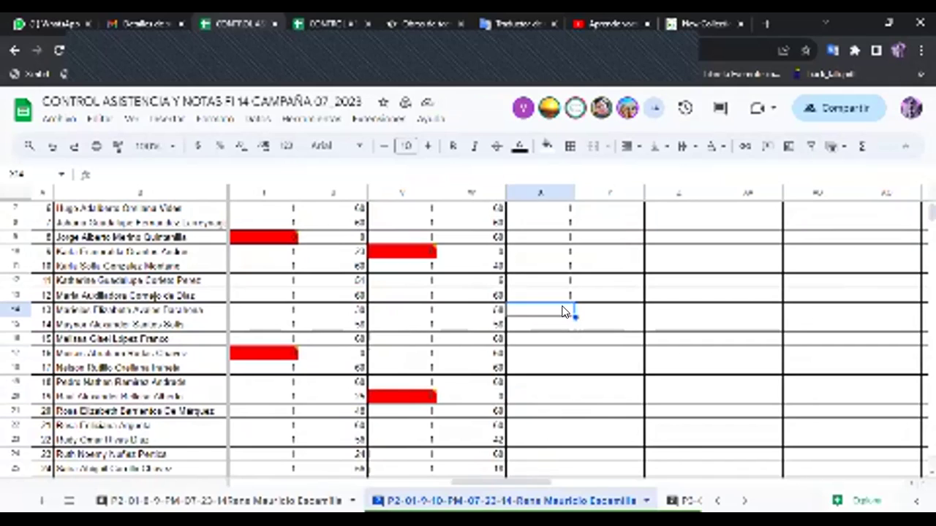
text(1)
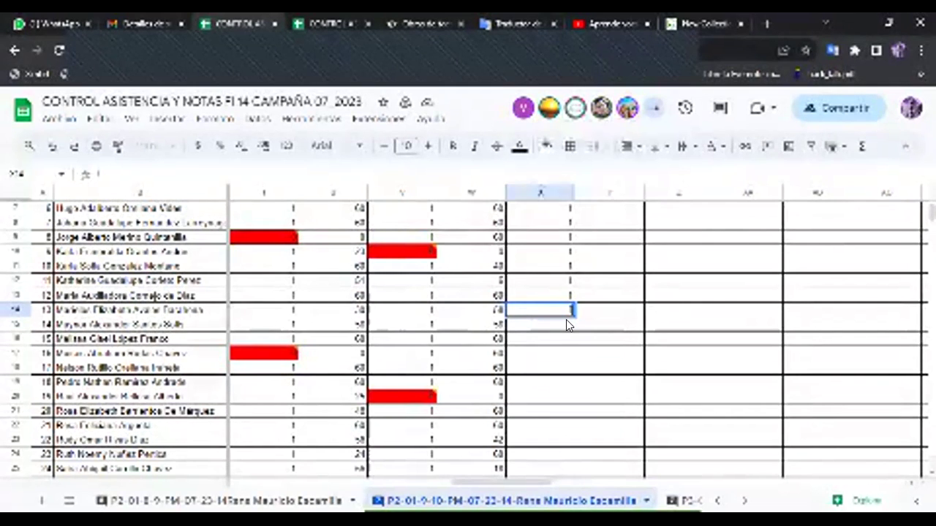
key(BackSpace)
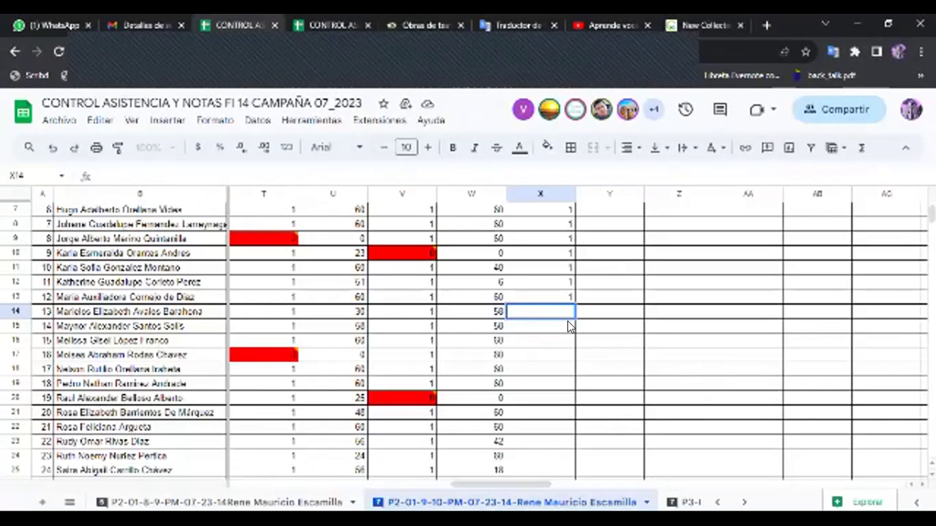
text(0)
key(Return)
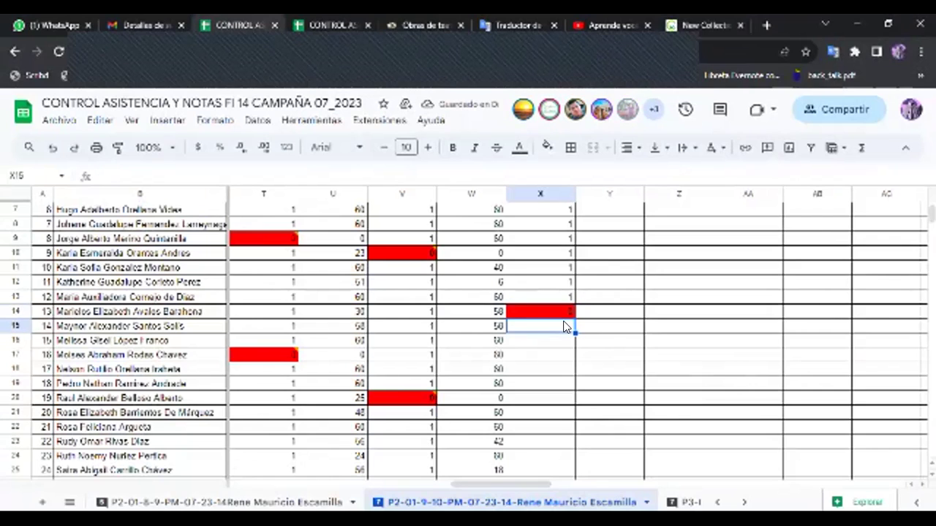
- Enter 1 for participants 14 and 15 in the miércoles 26 - jul column, cells X15 and X16
text(1)
key(Return)
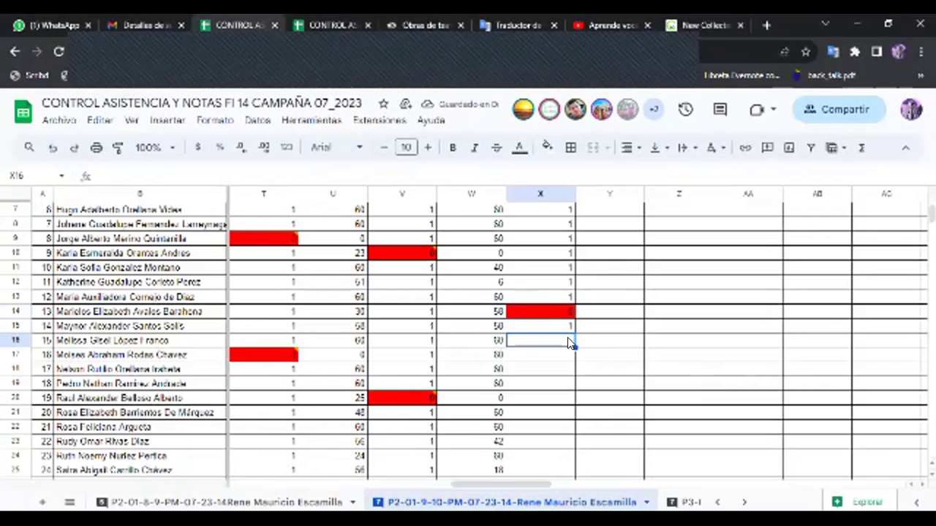
text(1)
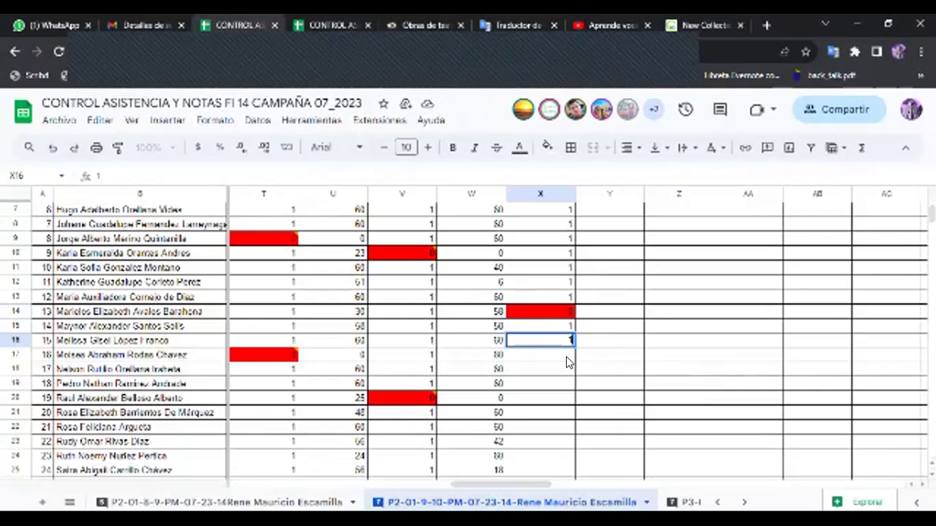
key(Return)
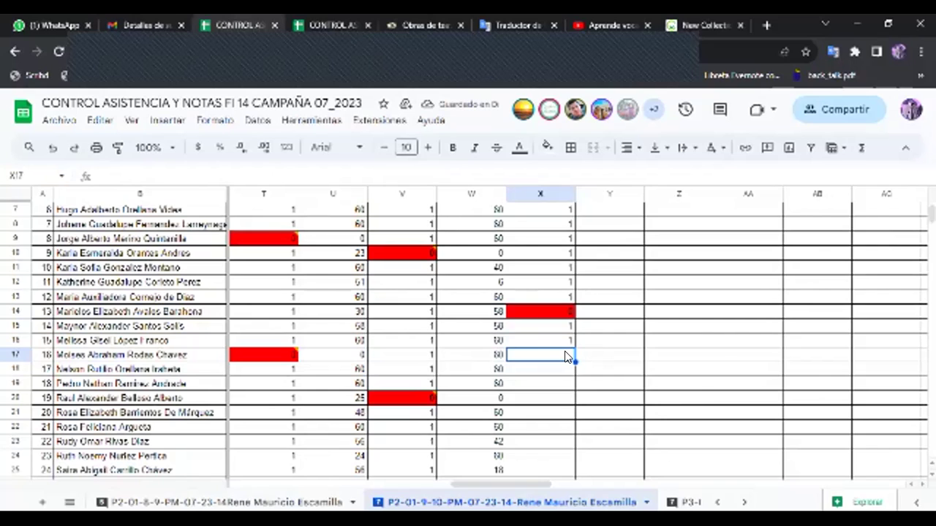
- Enter 1 as the miércoles 26 - jul attendance of participants 16 to 19, cells X17 to X20
text(1)
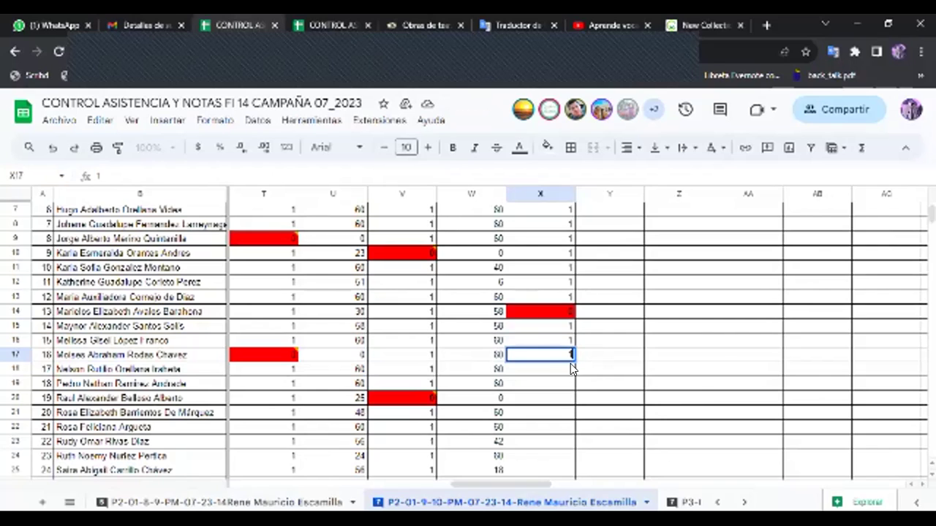
key(Return)
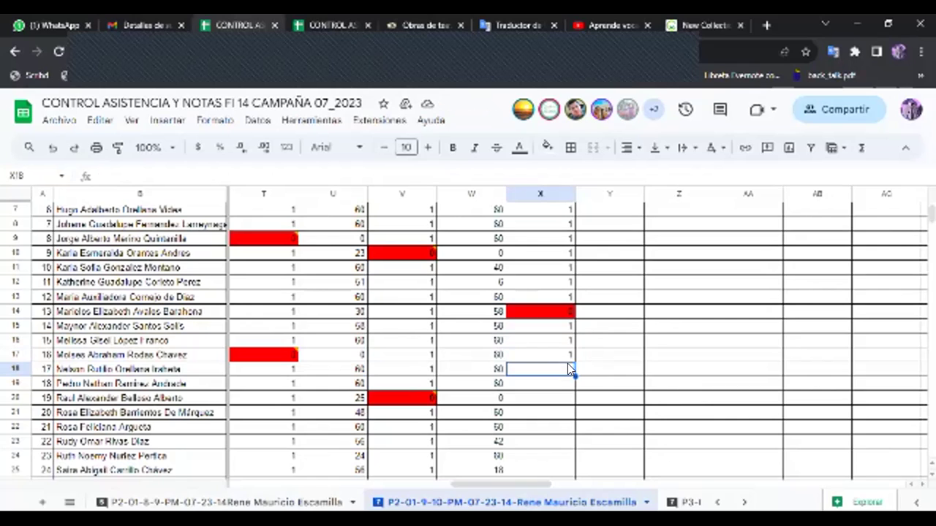
text(1)
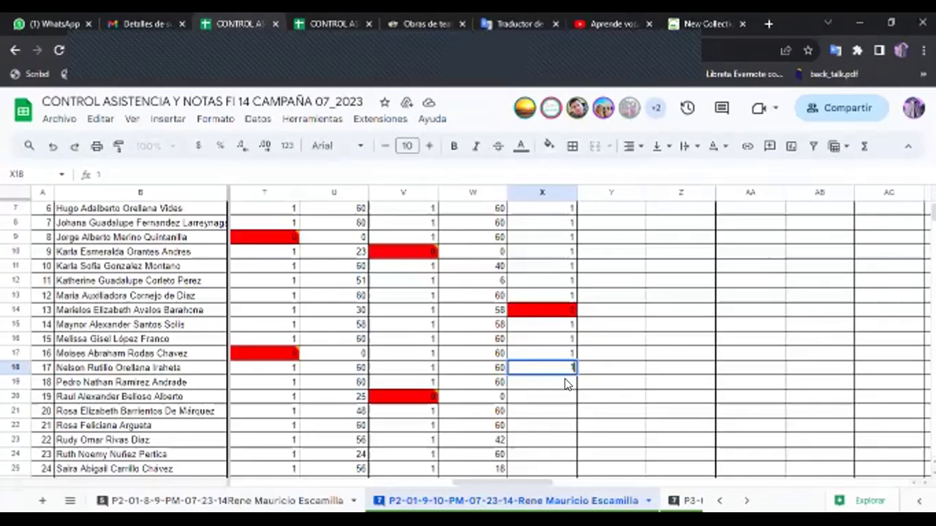
key(Return)
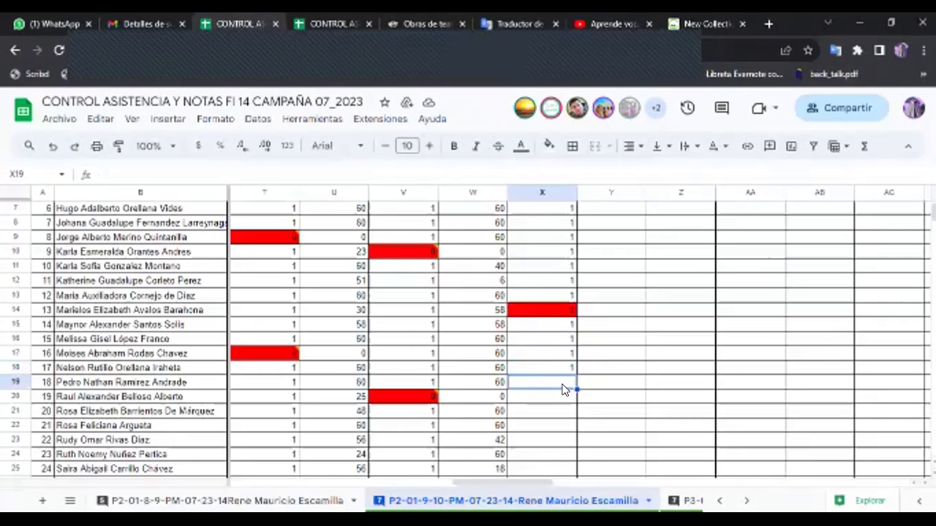
text(1)
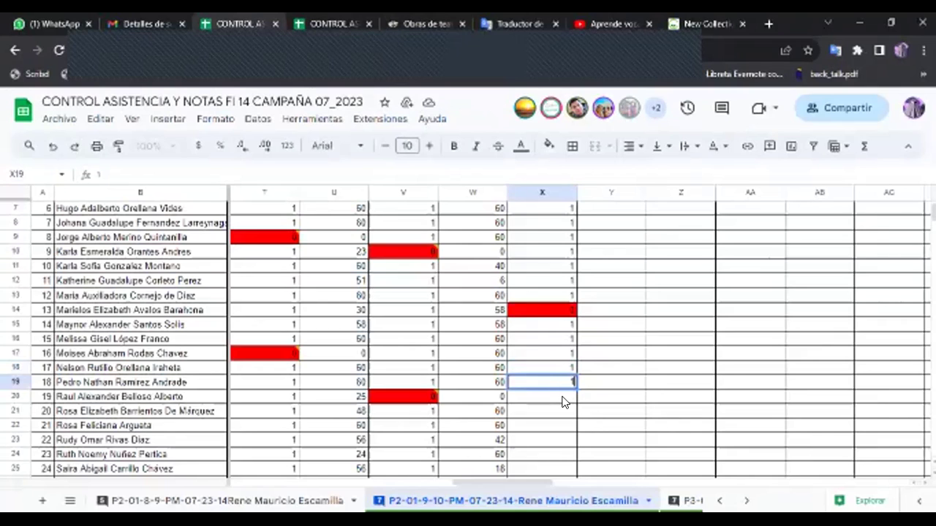
key(Return)
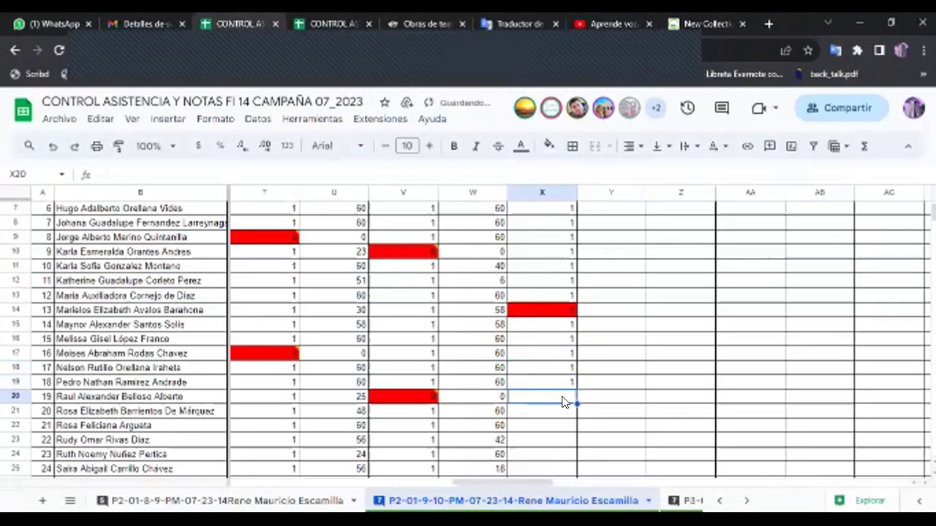
text(1)
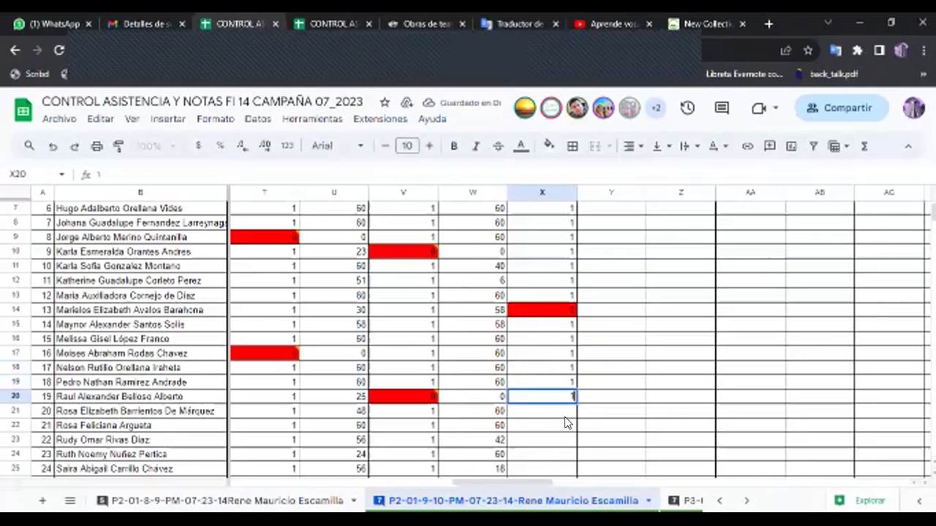
key(Return)
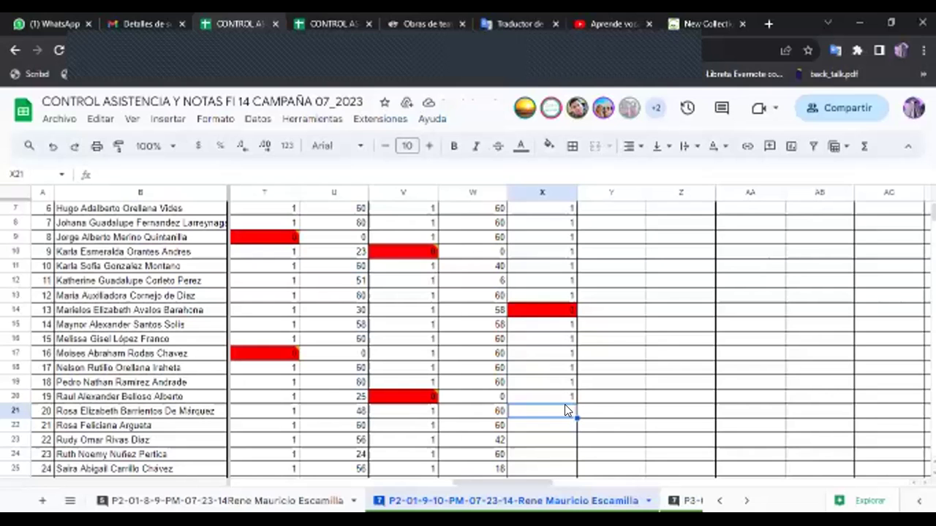
- Mark participant 20 absent with 0 in cell X21 and participants 21 and 22 present with 1 in cells X22 and X23
text(0)
key(Return)
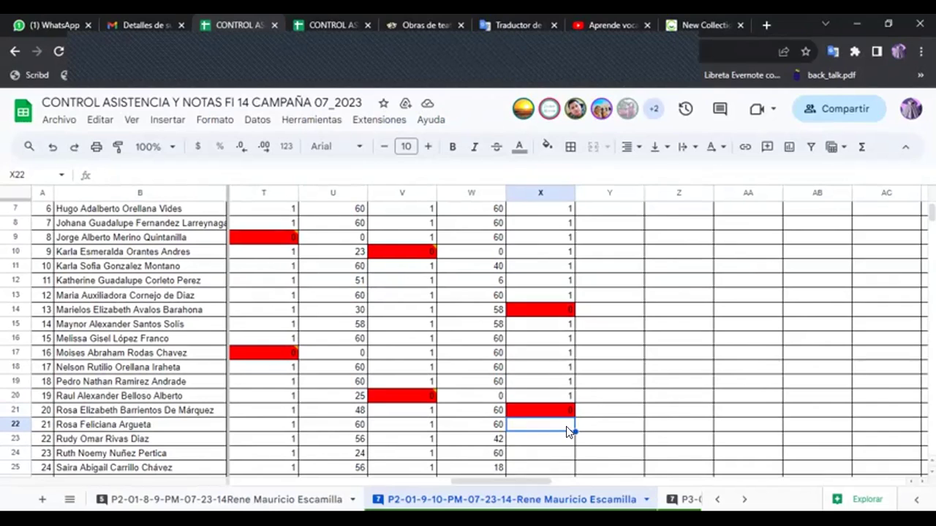
text(1)
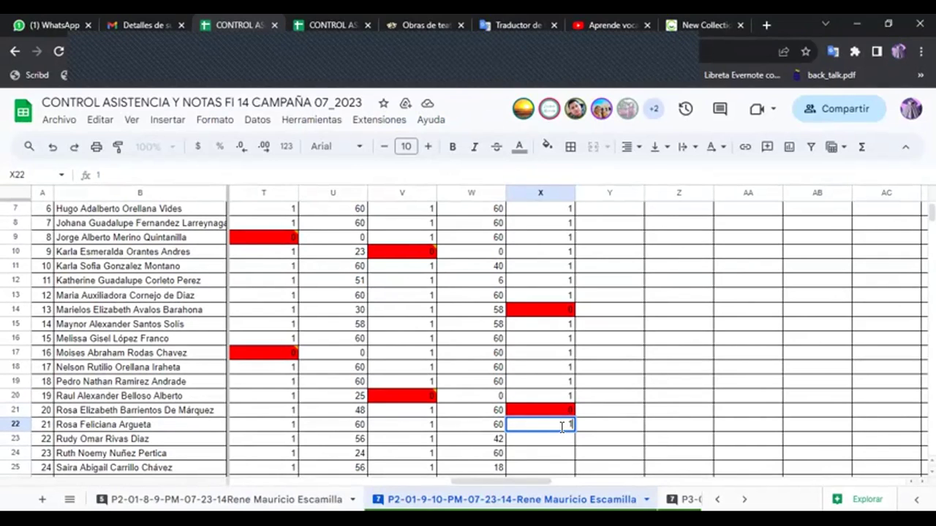
click(564, 439)
text(1)
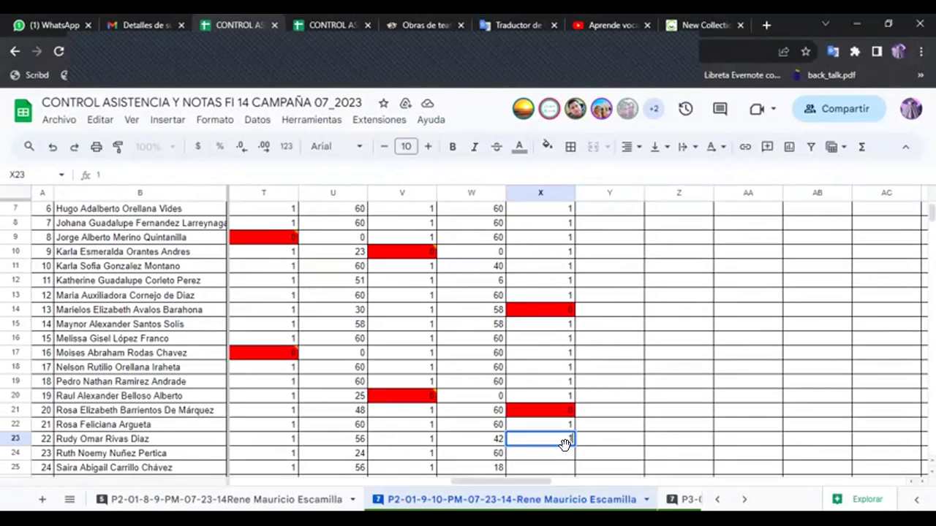
key(Return)
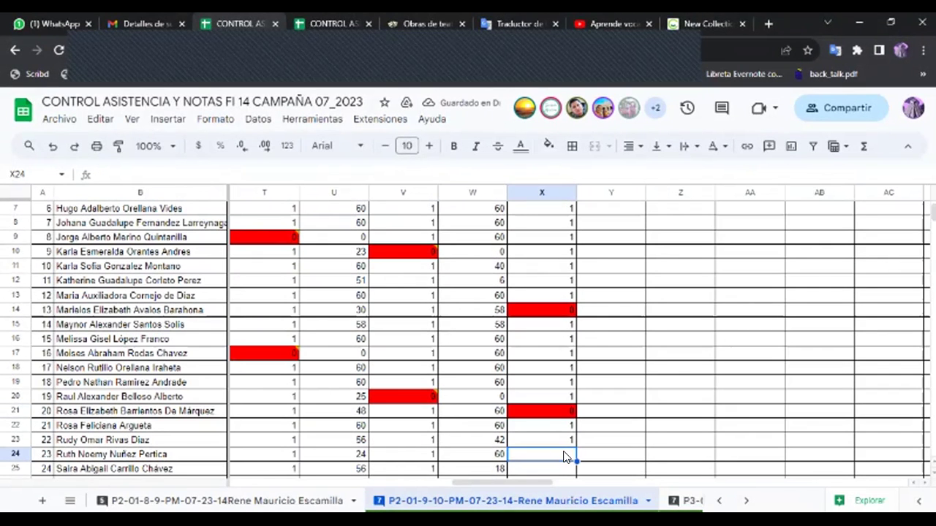
- Record participant 23 as absent on miércoles 26 - jul by entering 0 in cell X24
text(0)
scroll(588, 397, down, 1)
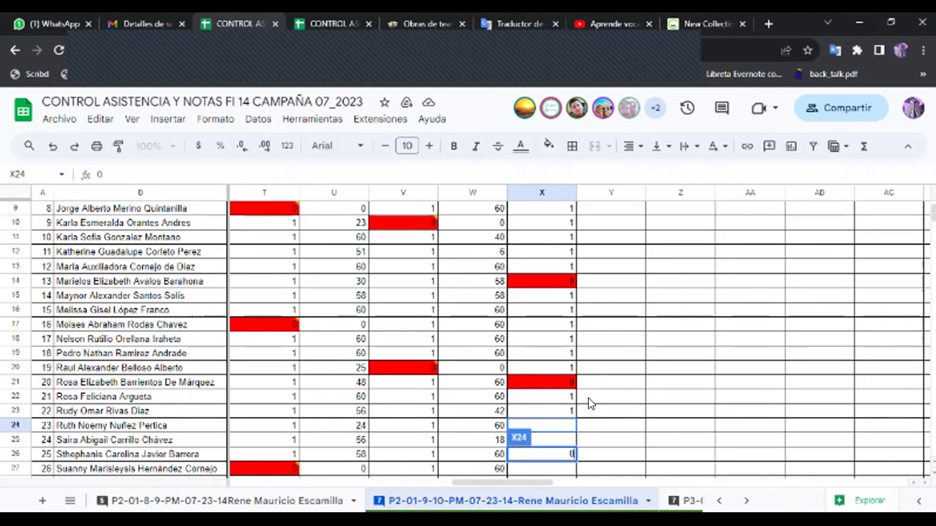
scroll(591, 397, down, 3)
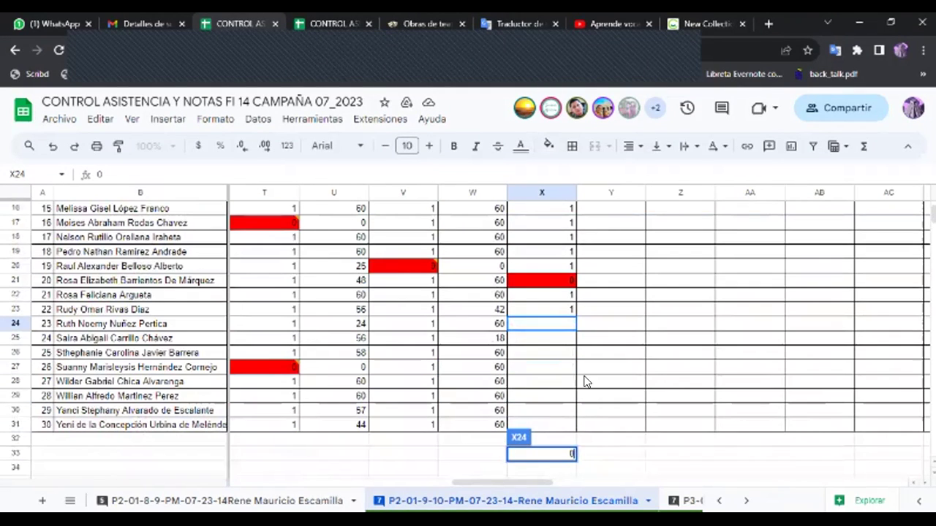
click(567, 323)
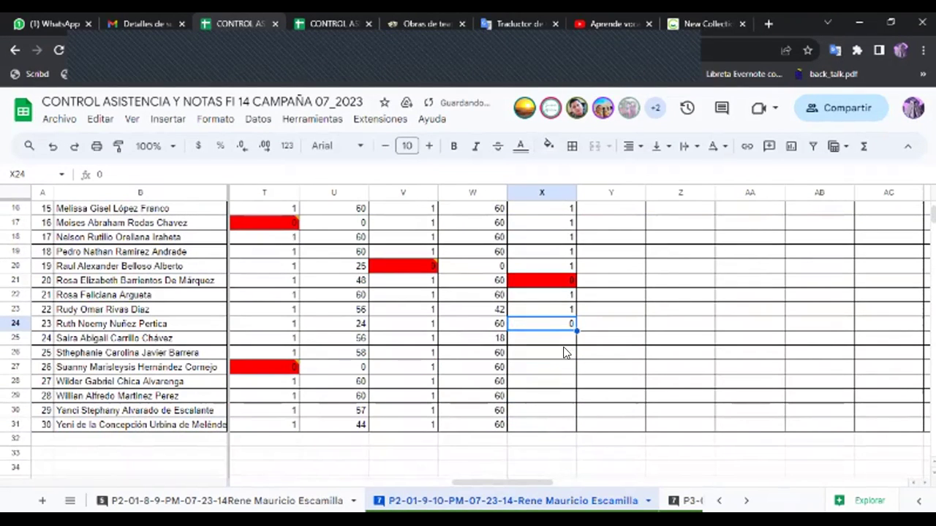
- Enter 1 for participants 24 to 27 in the miércoles 26 - jul column, cells X25 to X28
click(560, 338)
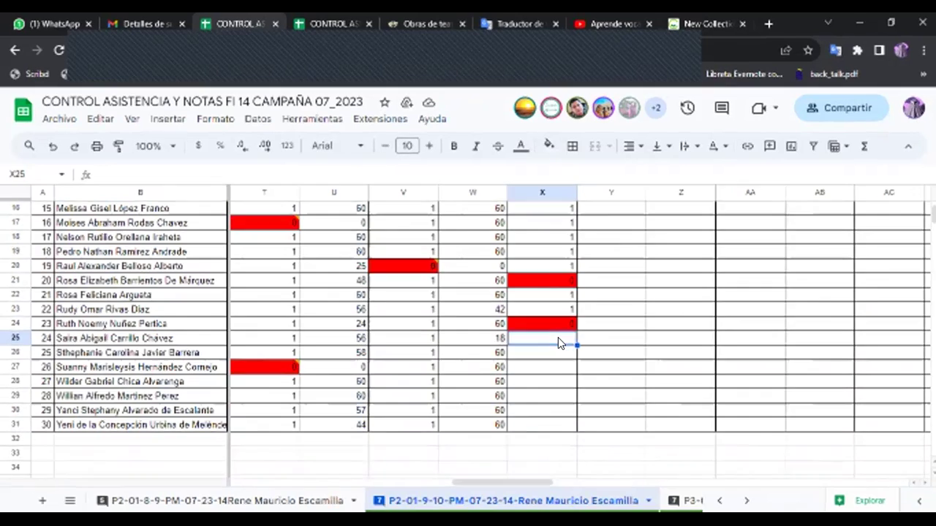
text(1)
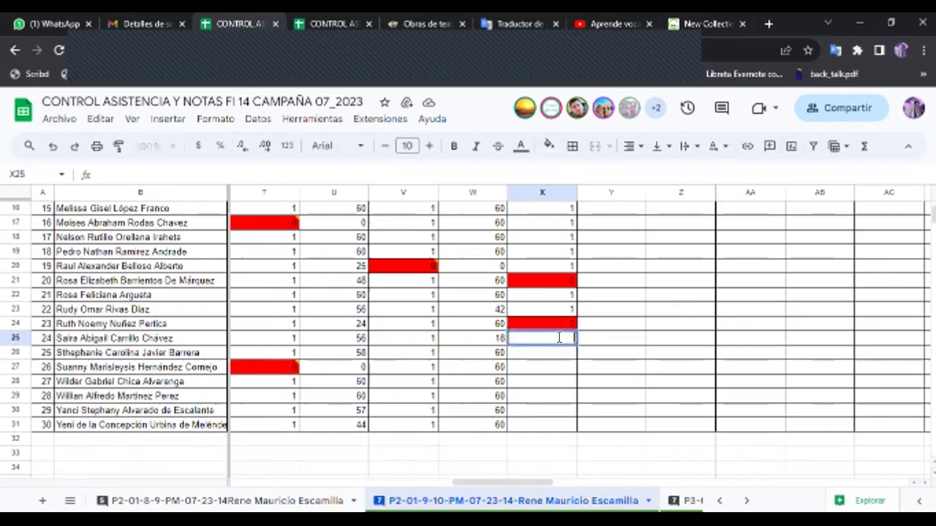
key(Return)
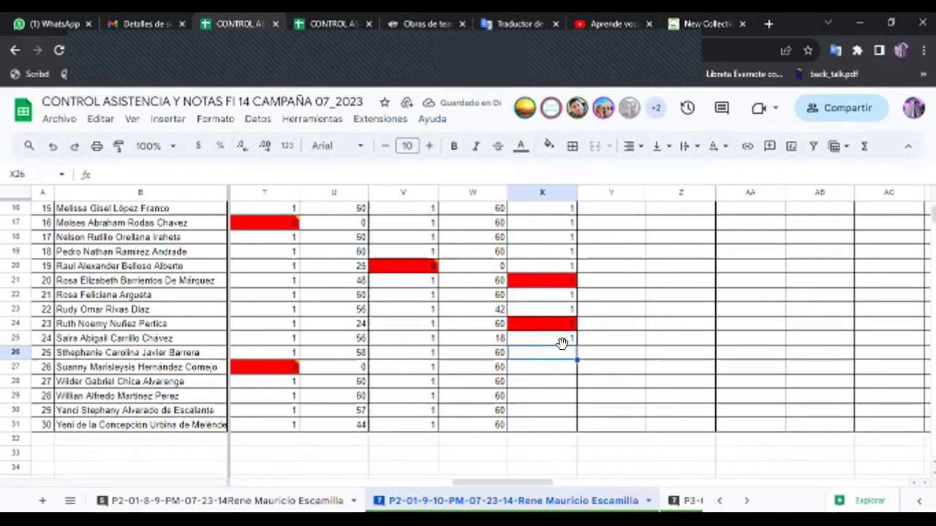
text(1)
key(Return)
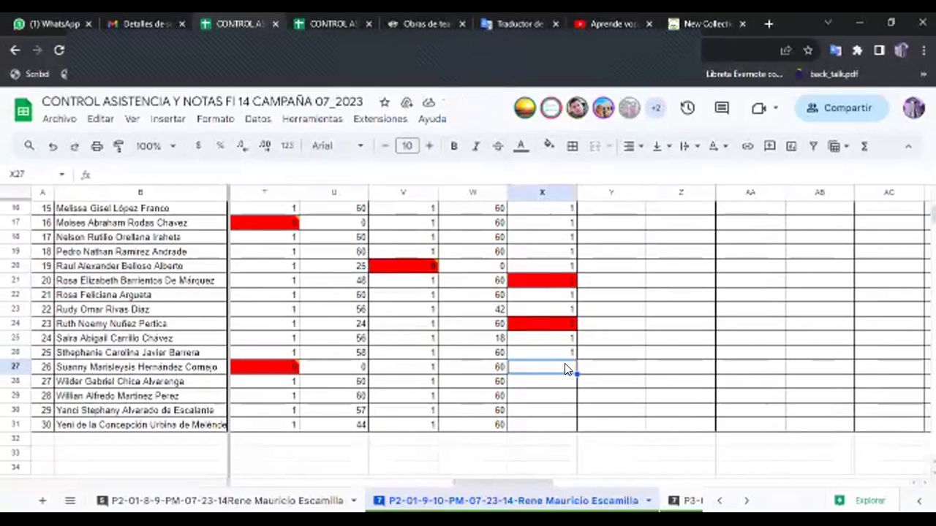
text(1)
key(Return)
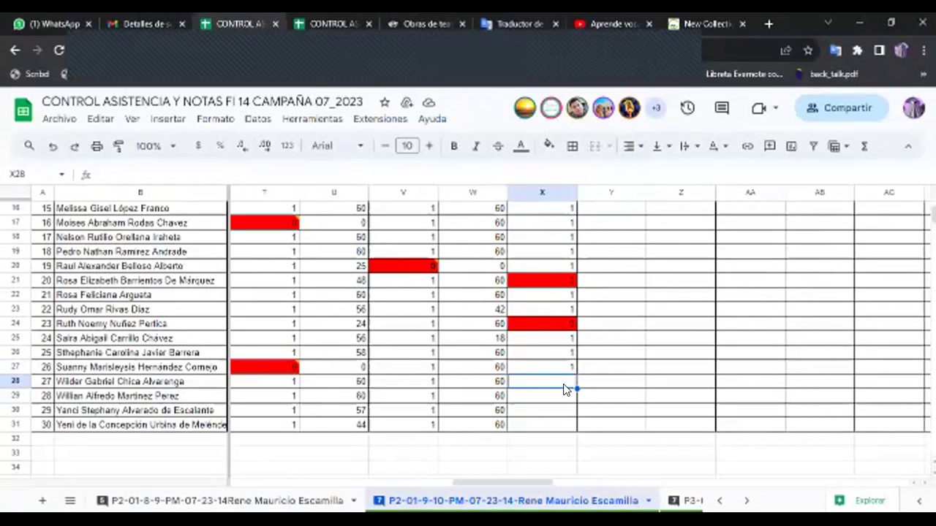
text(1)
key(Return)
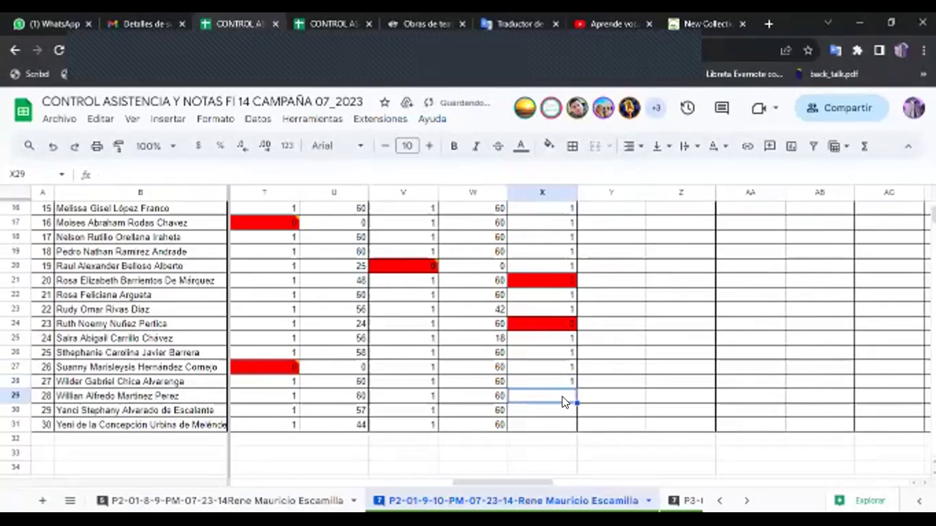
- Record participant 28 as absent on miércoles 26 - jul by entering 0 in cell X29
double_click(563, 395)
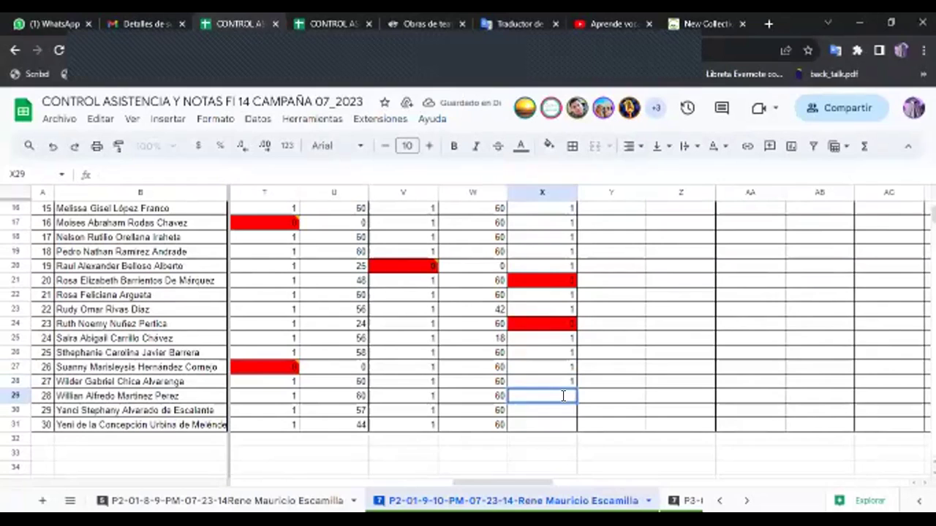
text(0)
key(Return)
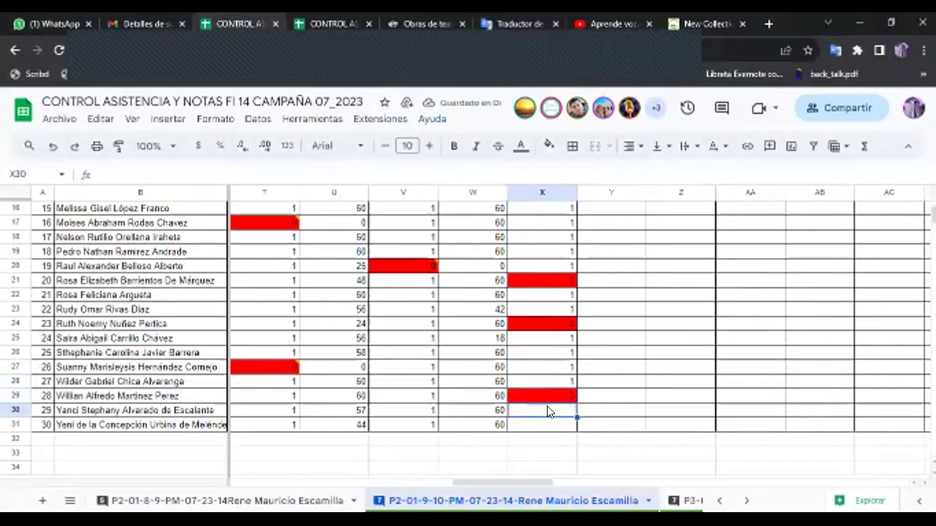
- Mark participants 29 and 30 as present with 1 in cells X30 and X31 of the miércoles 26 - jul column
text(1)
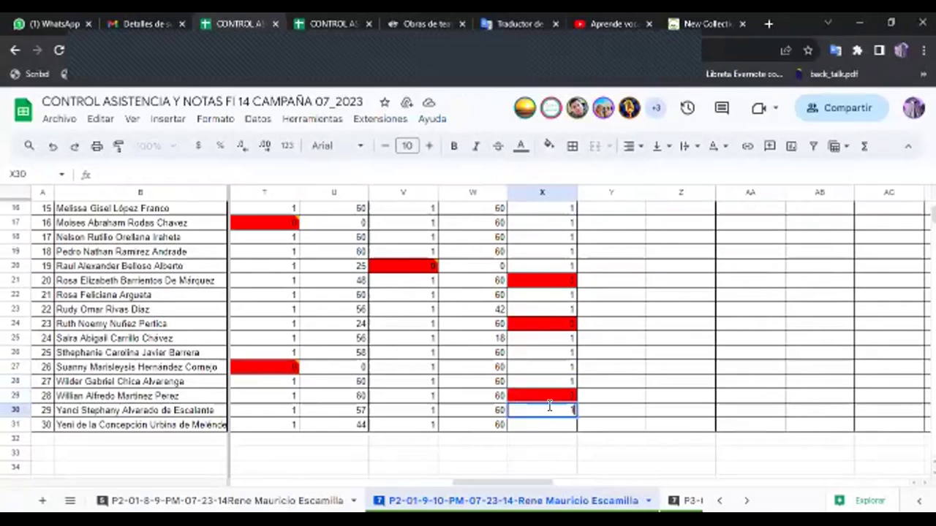
key(Return)
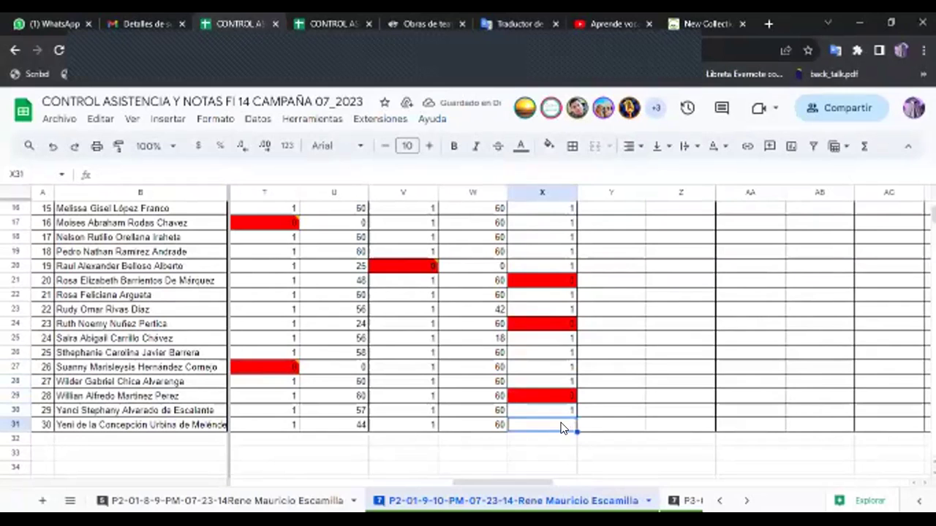
text(1)
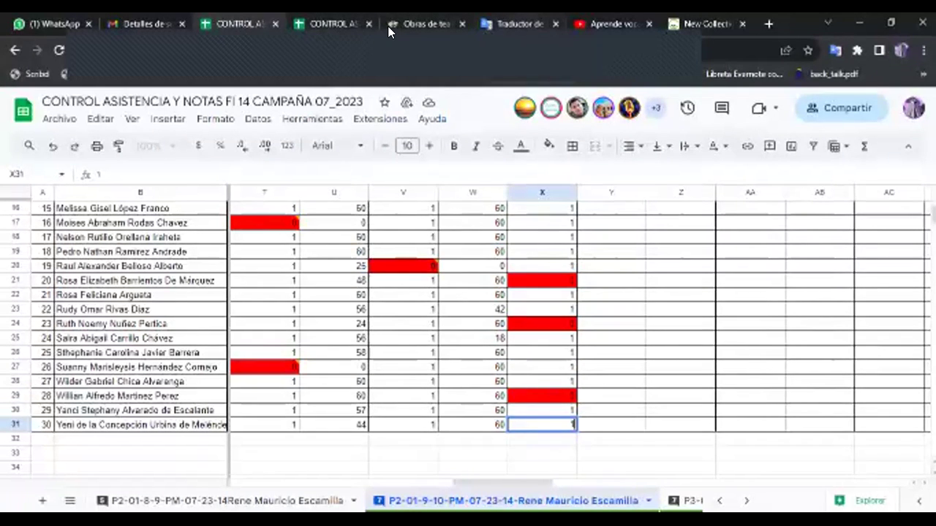
- Switch to the Obras de teatro de 2 personajes web page and close it
mouse_move(398, 21)
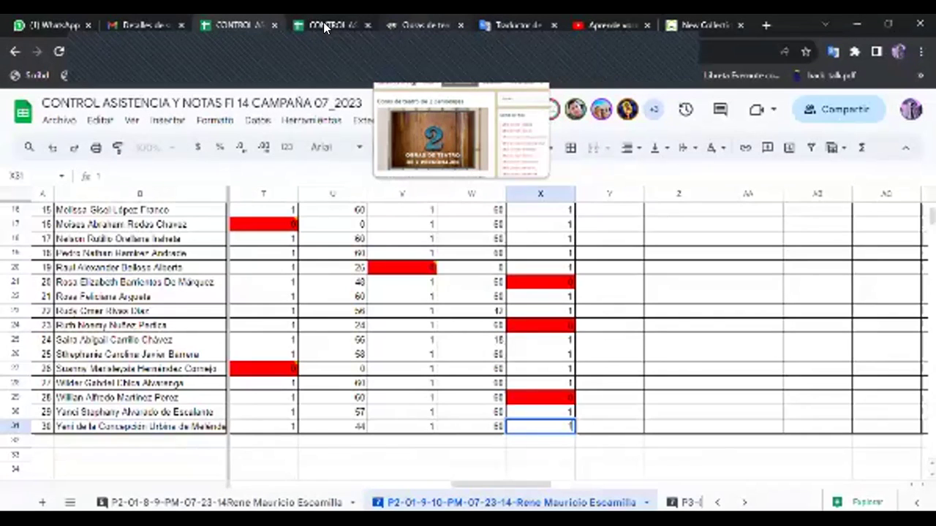
click(431, 27)
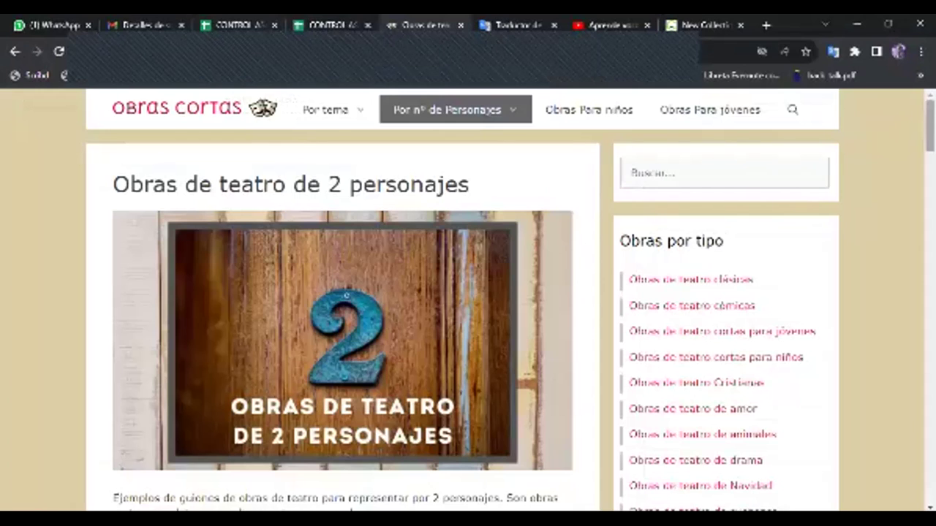
scroll(468, 300, down, 4)
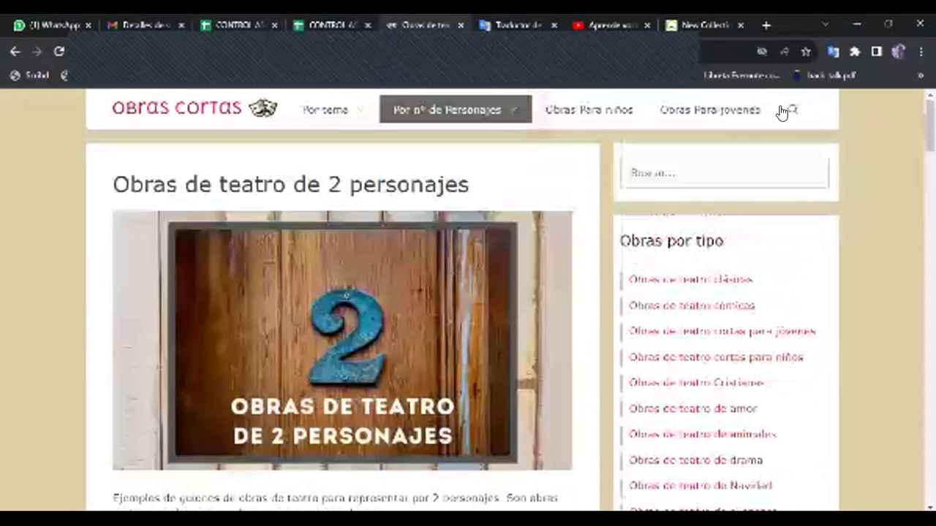
key(ctrl+Tab)
click(460, 25)
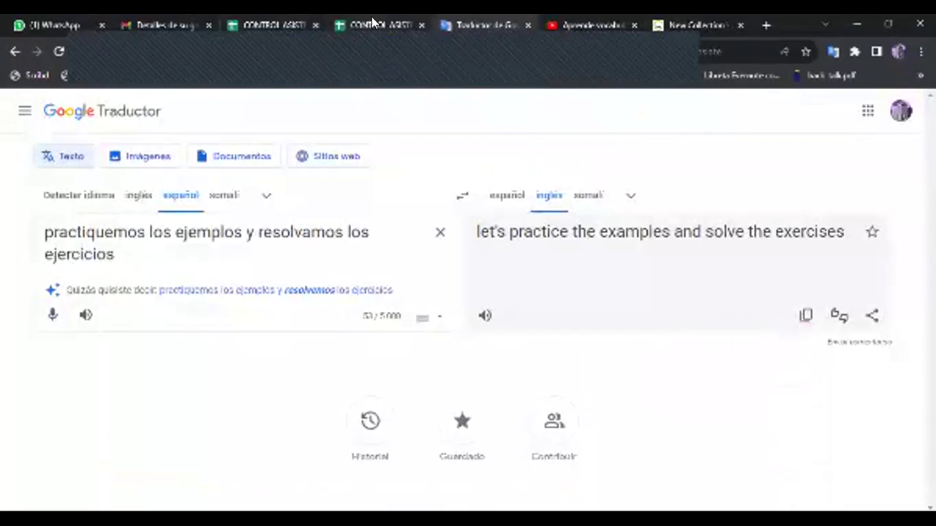
click(371, 22)
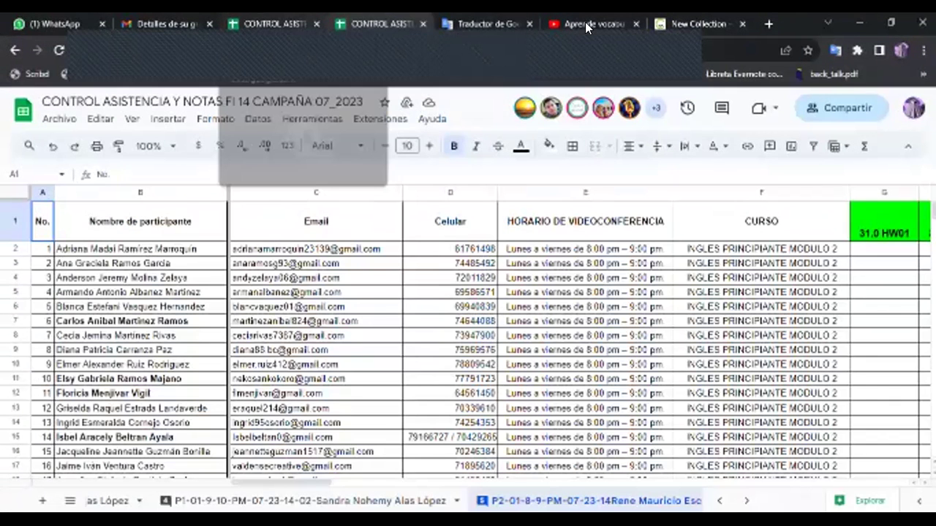
click(585, 22)
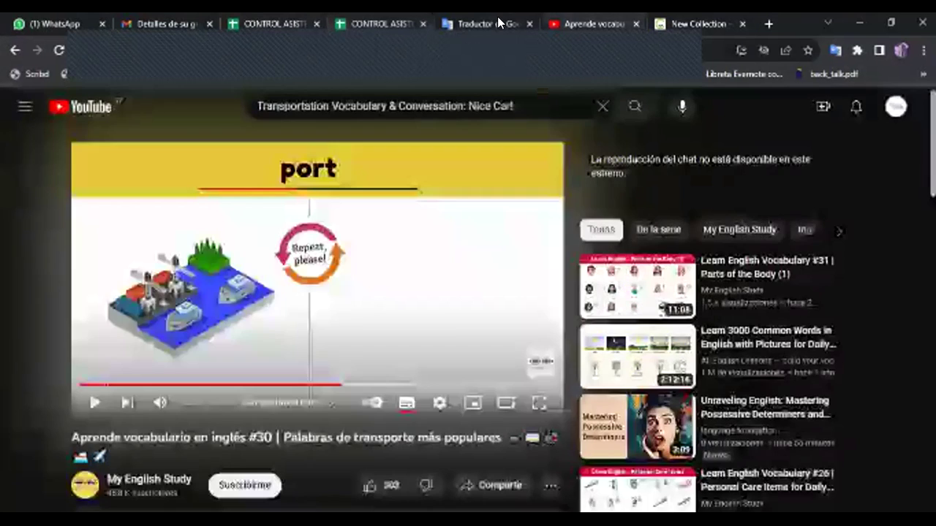
click(492, 18)
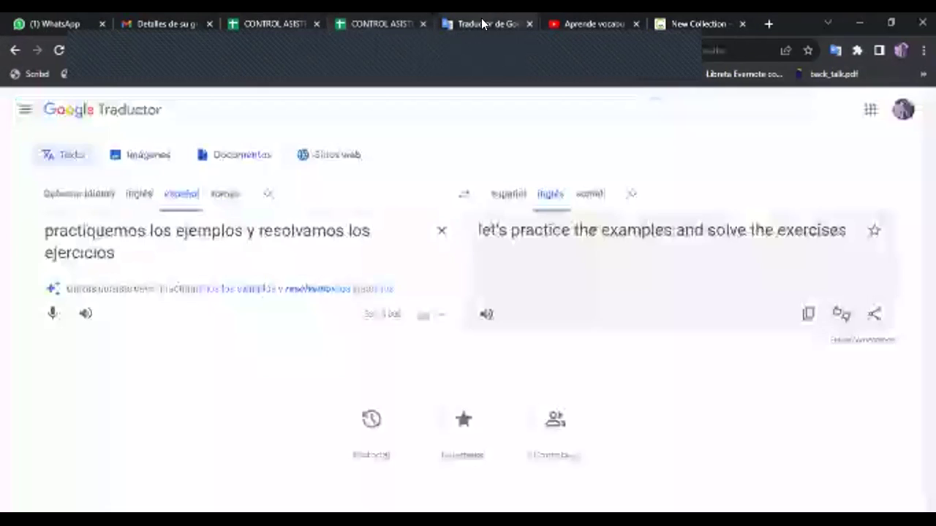
- Switch to the Gmail message with the group details and open its learning platform link (URL de plataforma de aprendizaje)
click(160, 17)
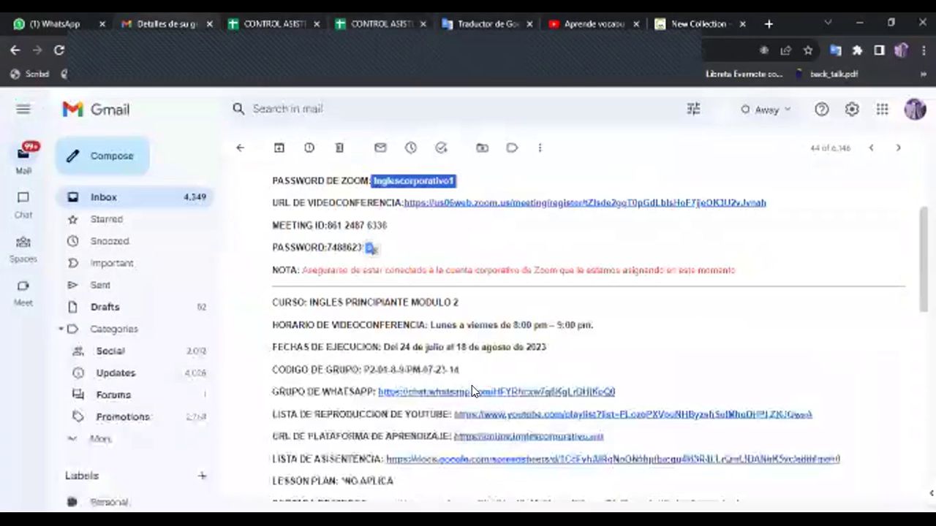
scroll(445, 370, down, 2)
click(468, 353)
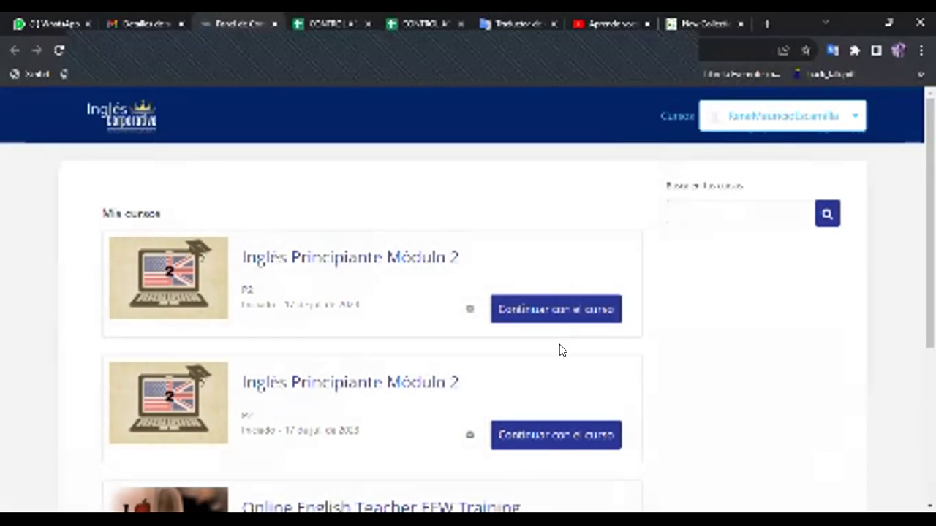
- Continue the first listed Inglés Principiante Módulo 2 course and open its unit 1.3 Simple present statements
click(543, 312)
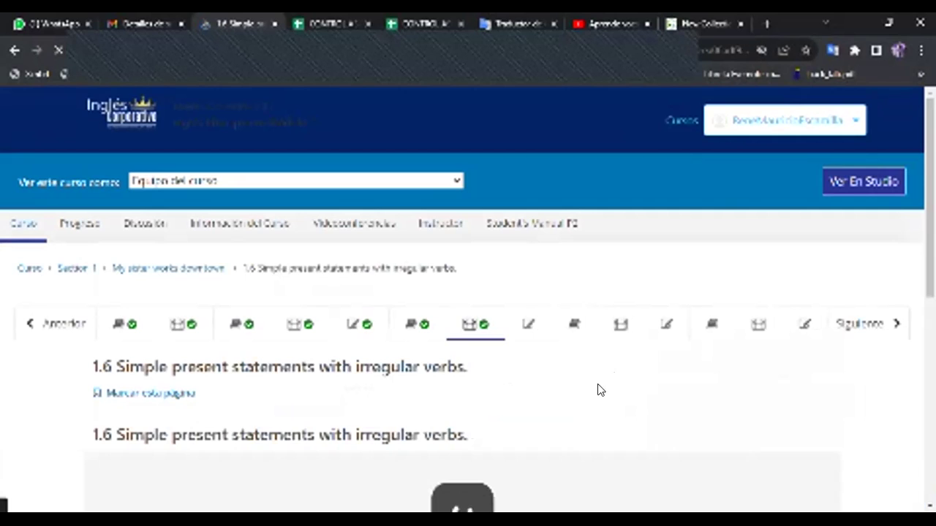
scroll(542, 378, down, 2)
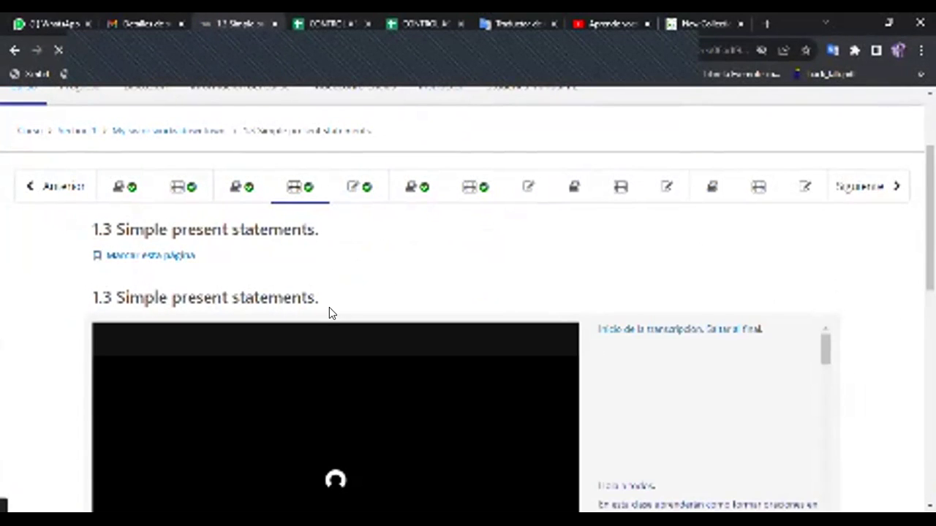
- Play the Simple present statements lesson video in unit 1.3 and show it in full screen
scroll(333, 275, down, 2)
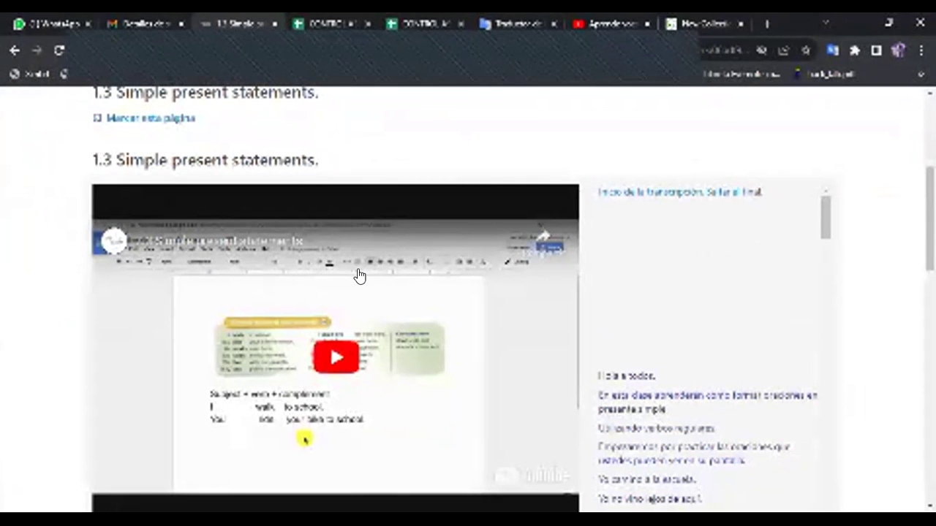
scroll(359, 276, down, 1)
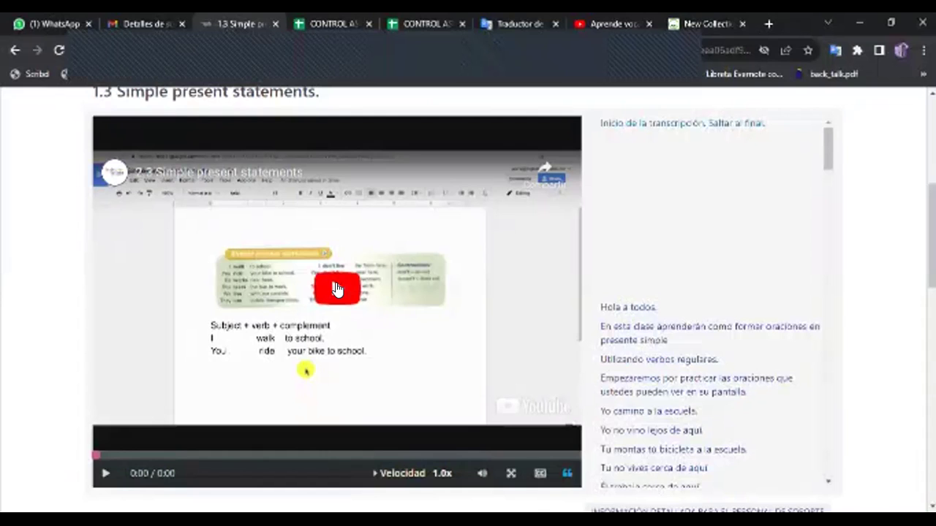
click(340, 286)
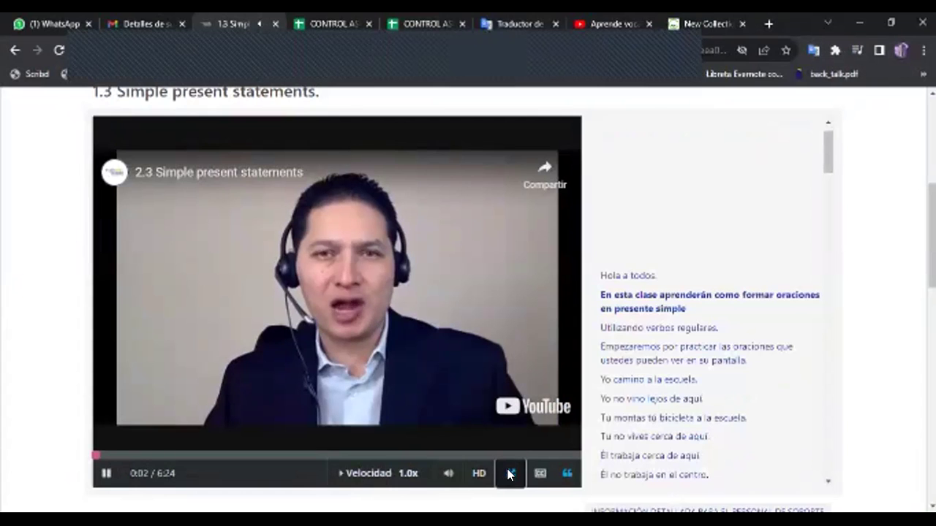
click(510, 474)
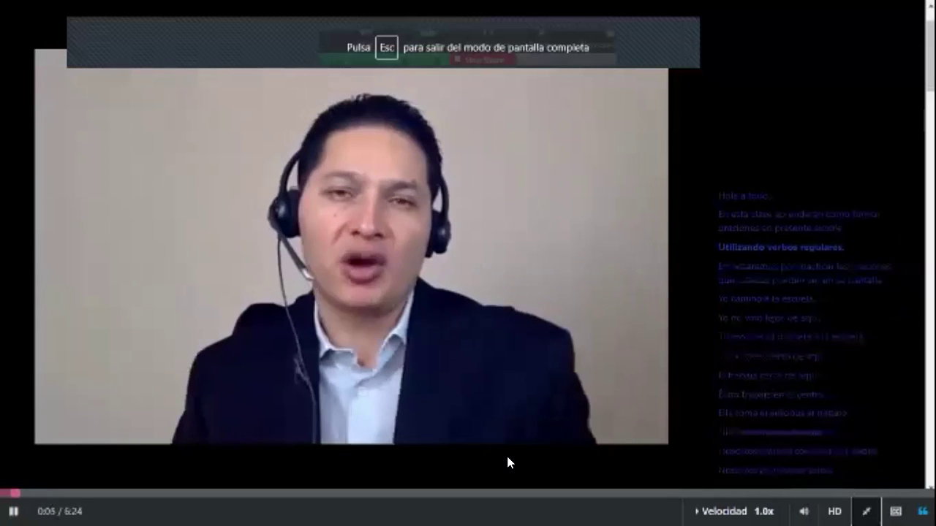